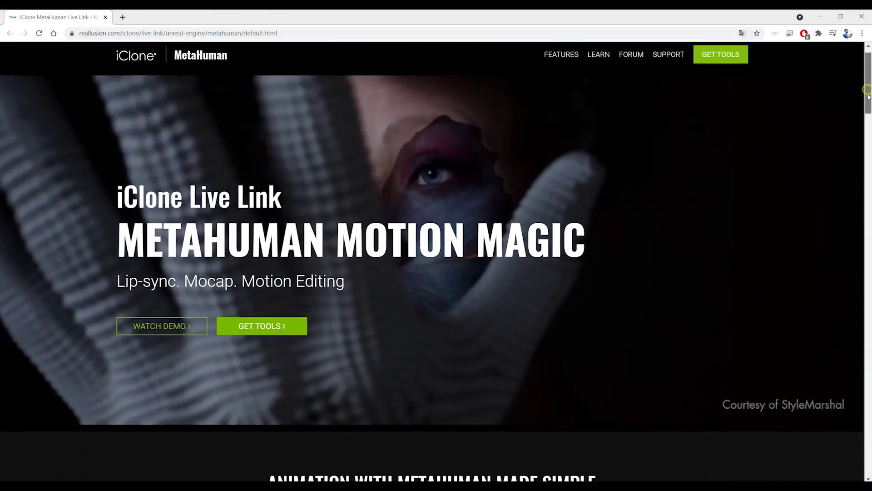
Scroll to Get the Solution and highlight the New Users and iClone Unreal Live Link Users headings
left_click_drag(868, 95, 859, 377)
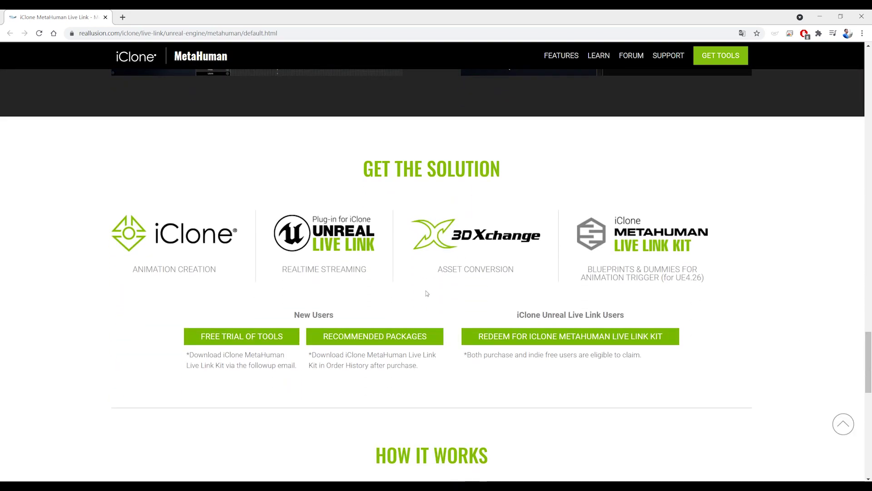
triple_click(295, 315)
left_click_drag(513, 314, 613, 326)
left_click(680, 357)
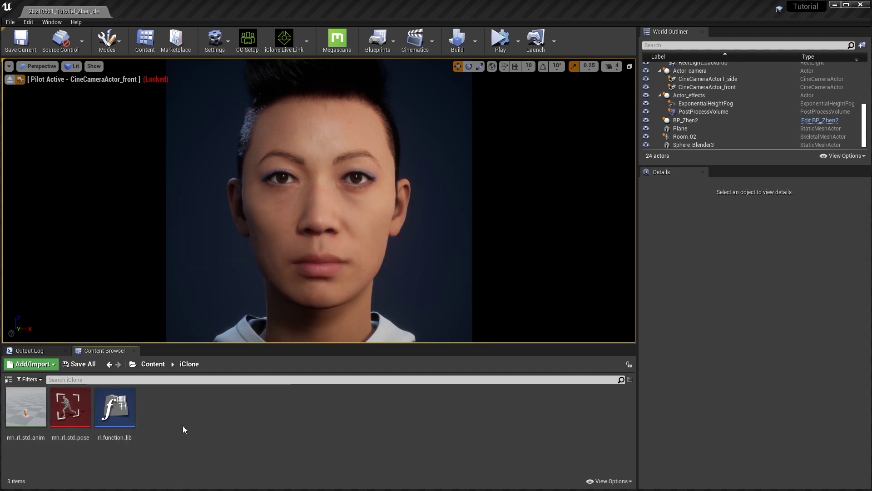
Open the character's BP_Zhen2 blueprint and inspect its Face component
left_click(384, 204)
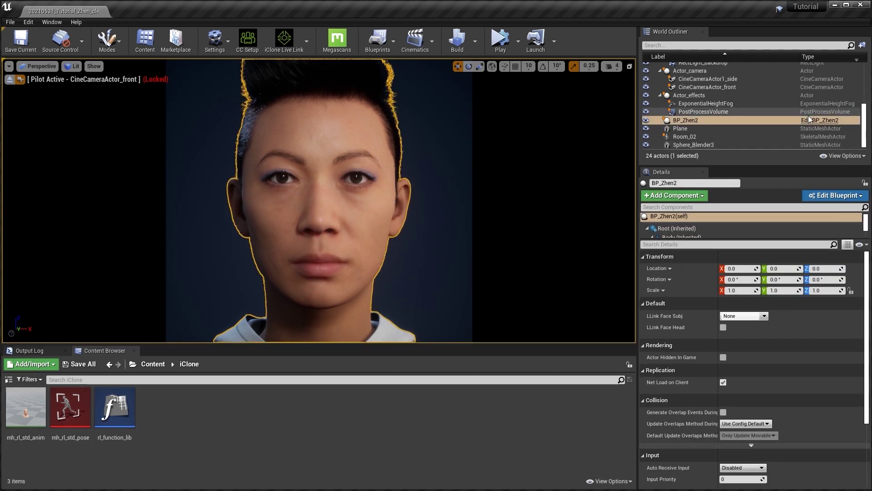
left_click(823, 121)
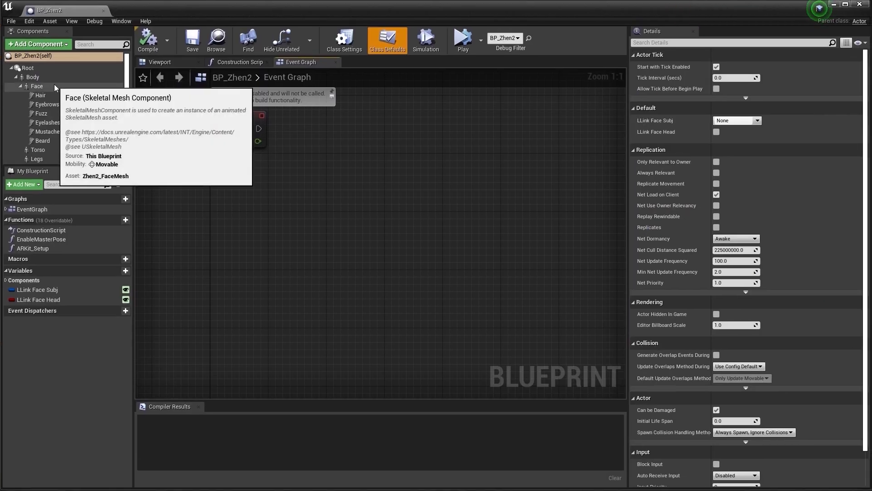
left_click(37, 86)
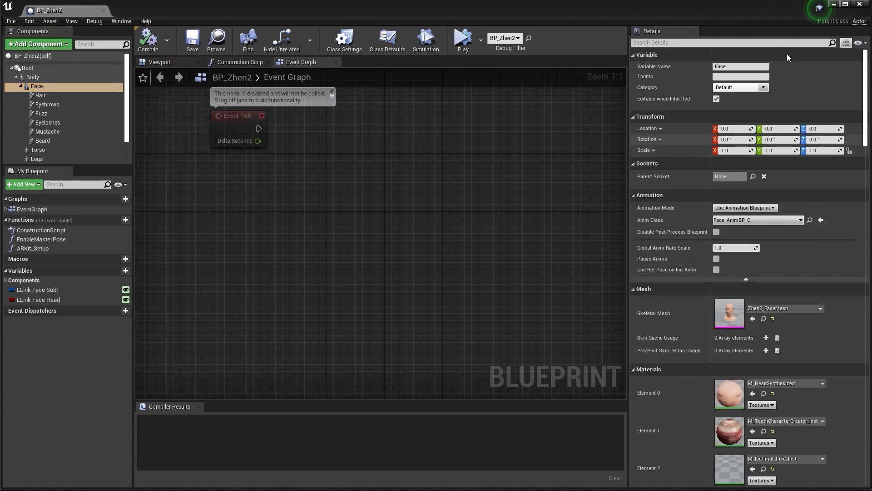
left_click(854, 6)
Open Face_AnimBP and pan across its AnimGraph curve nodes, then deselect everything
double_click(145, 402)
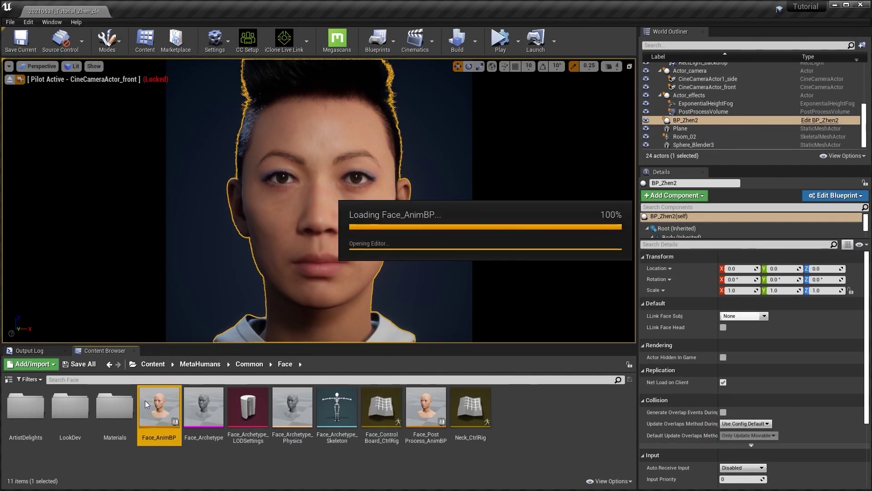
right_click_drag(483, 259, 440, 179)
scroll(436, 189, "down", 5)
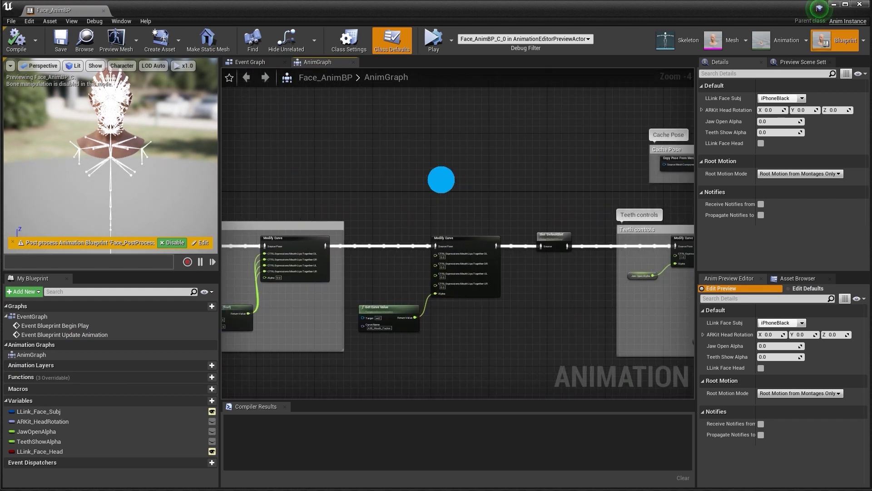
right_click_drag(483, 216, 327, 221)
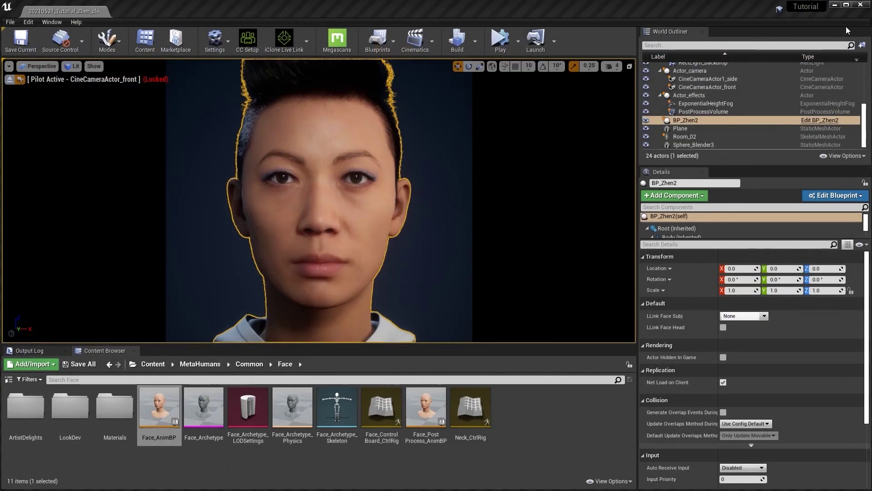
left_click(569, 434)
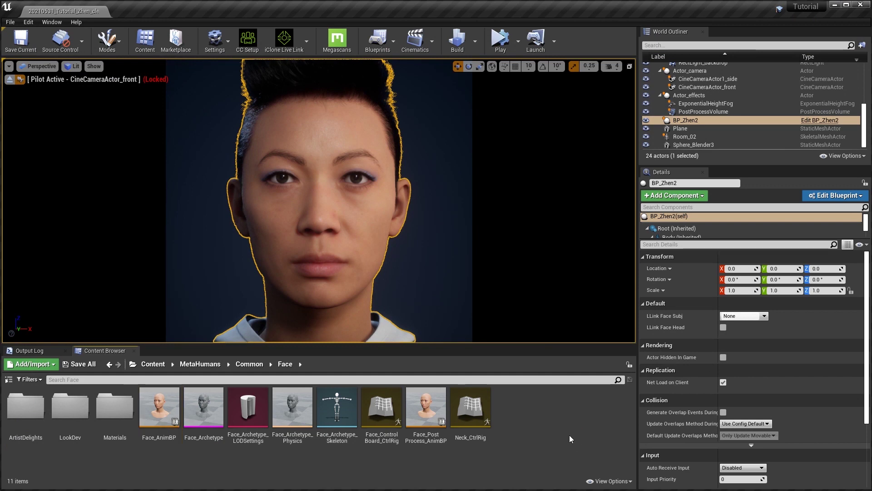
key("Escape")
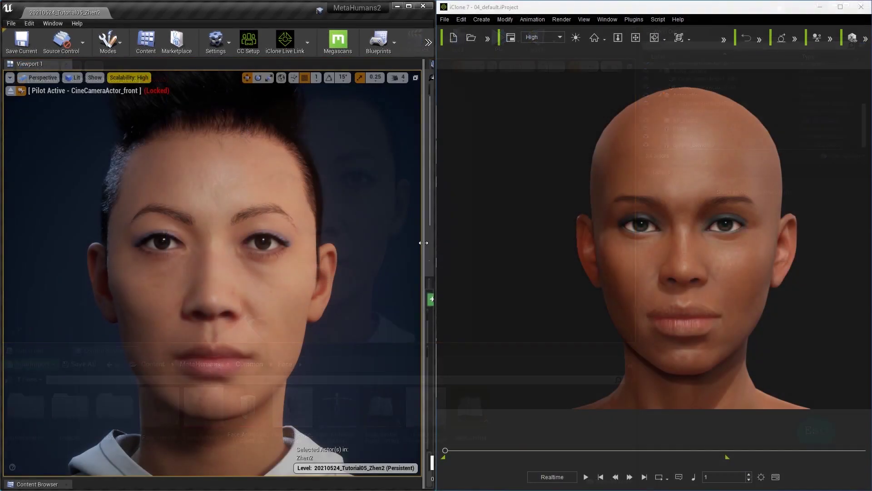
Add an iClone LiveLink source in Unreal on port 54321
left_click_drag(427, 246, 286, 245)
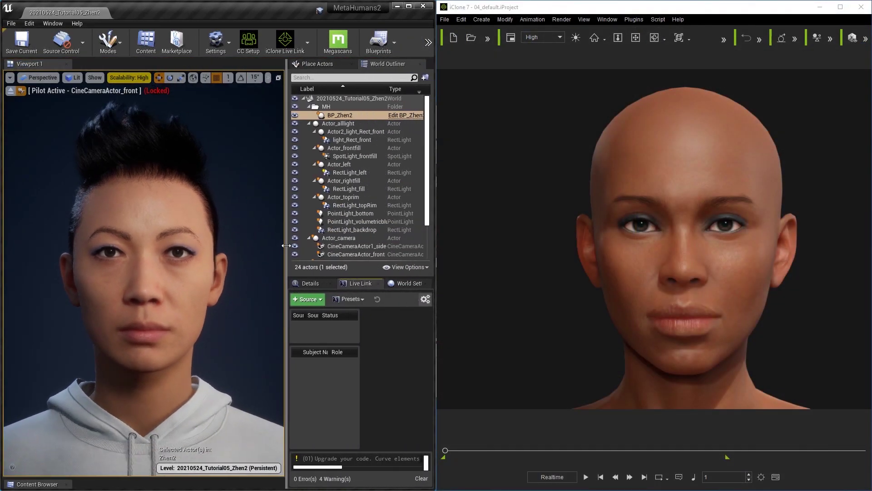
left_click(308, 299)
mouse_move(324, 338)
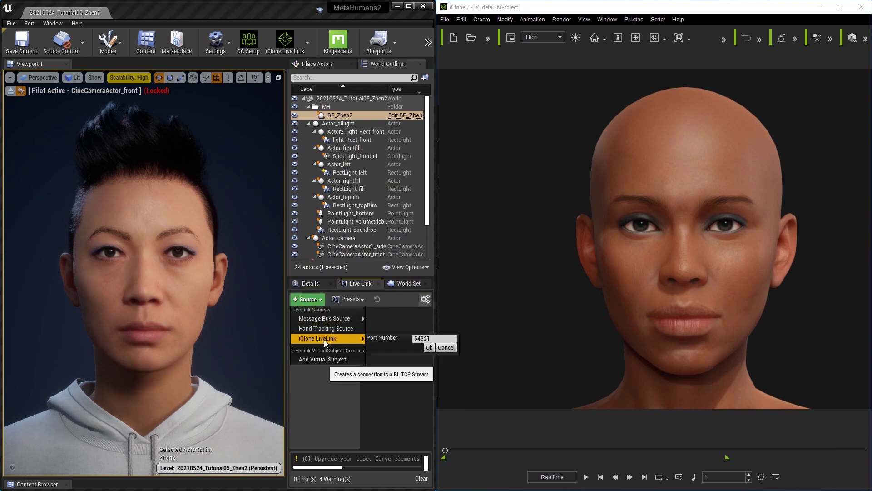
left_click(429, 347)
Activate the iClone Unreal Live Link to stream Debra
left_click(640, 19)
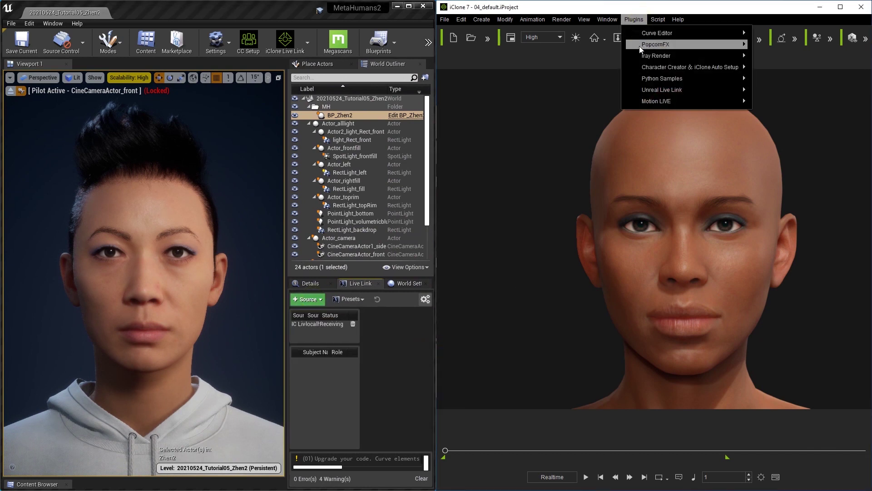
mouse_move(646, 89)
left_click(503, 94)
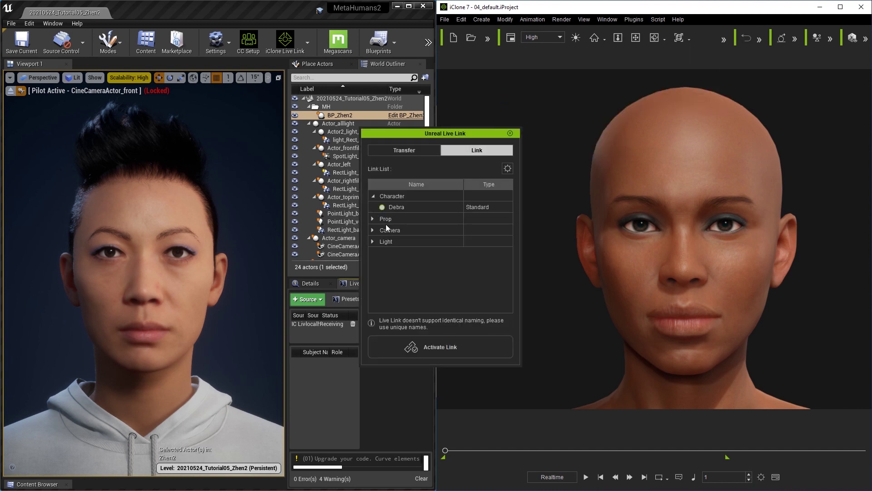
left_click(403, 348)
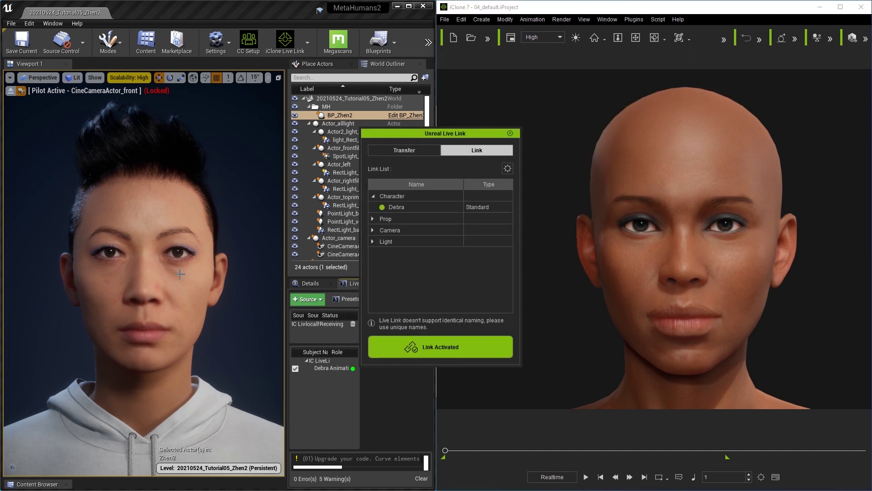
Set BP_Zhen2's LLink Face Subj to Debra and enable LLink Face Head
left_click(336, 327)
left_click(302, 283)
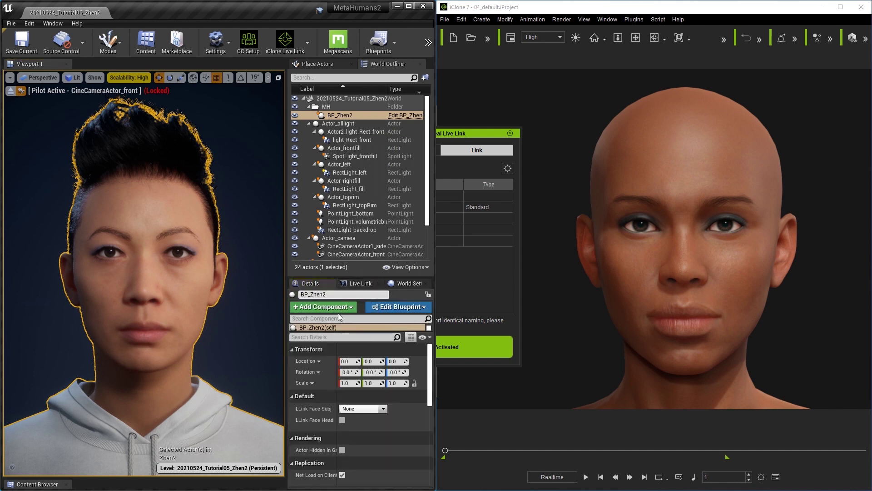
left_click(380, 406)
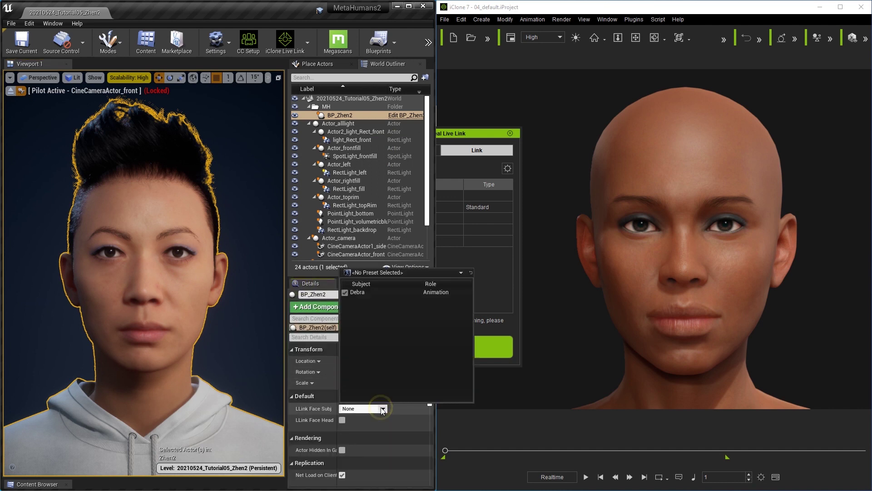
left_click(357, 292)
left_click(342, 418)
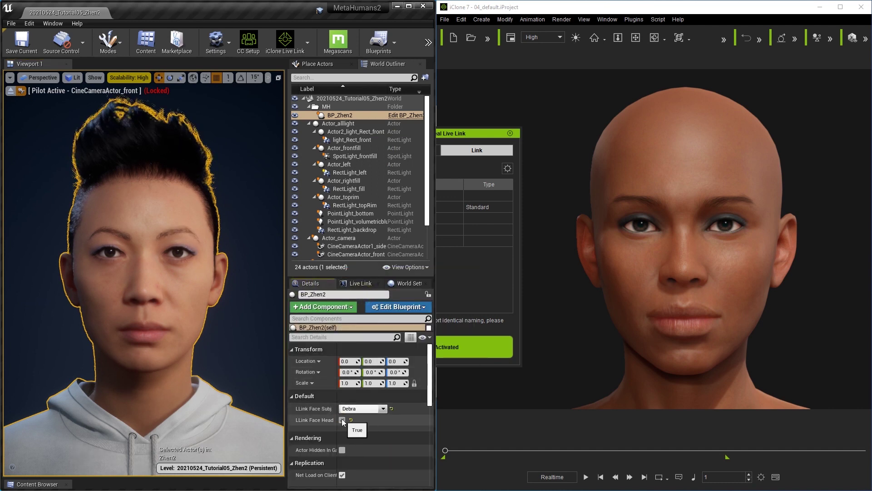
Return to iClone and show the Modify panel
left_click(471, 134)
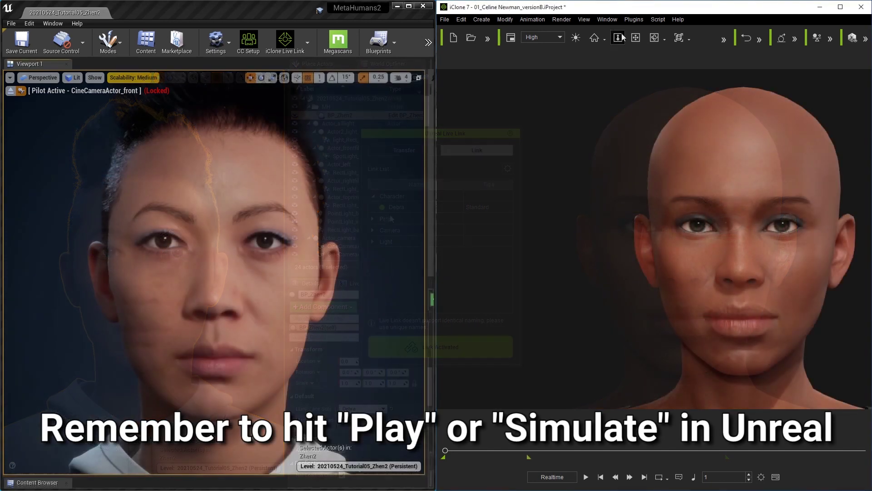
left_click(607, 19)
left_click(636, 81)
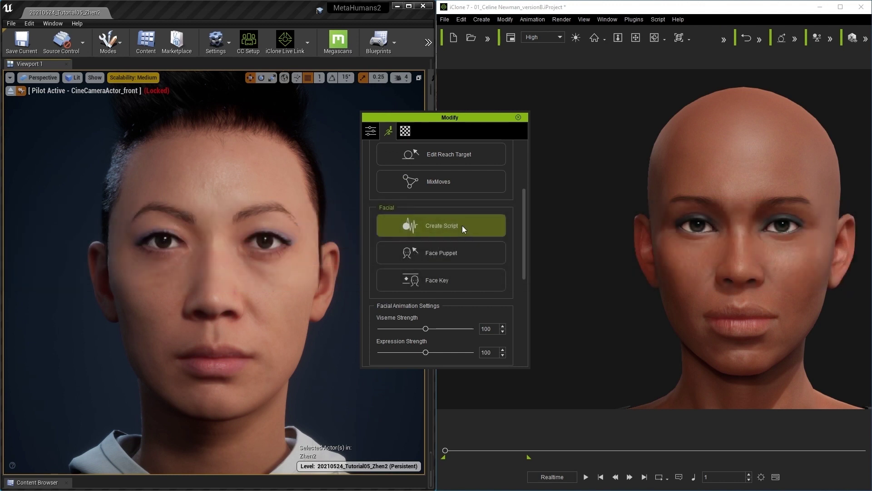
Open AccuLips from Create Script and load MetaHuman_Version_B_final_part3.wav
left_click(462, 225)
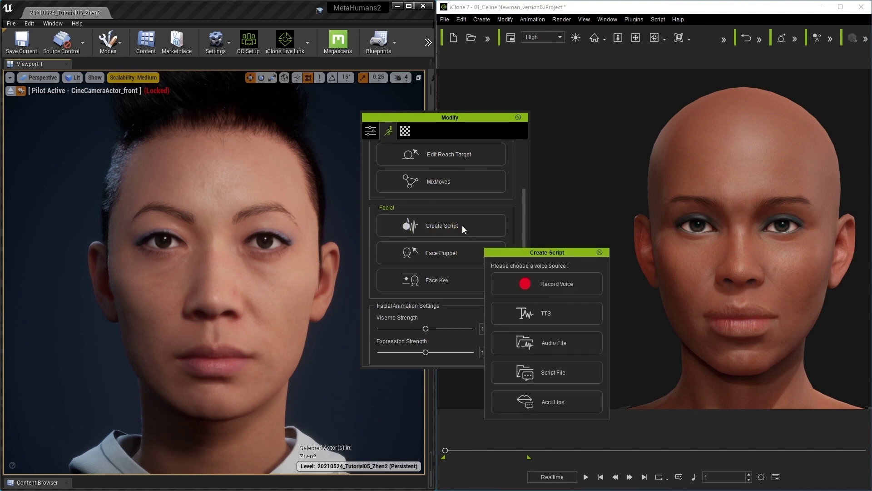
left_click(526, 402)
left_click(560, 141)
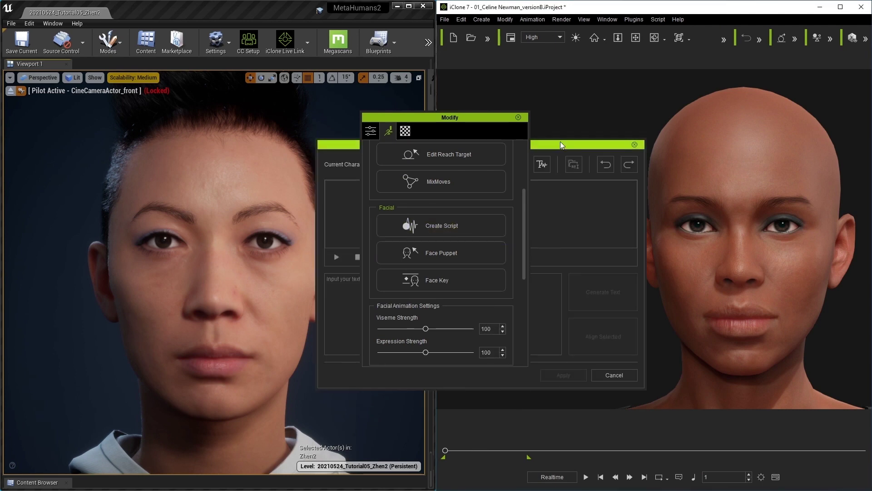
left_click(503, 166)
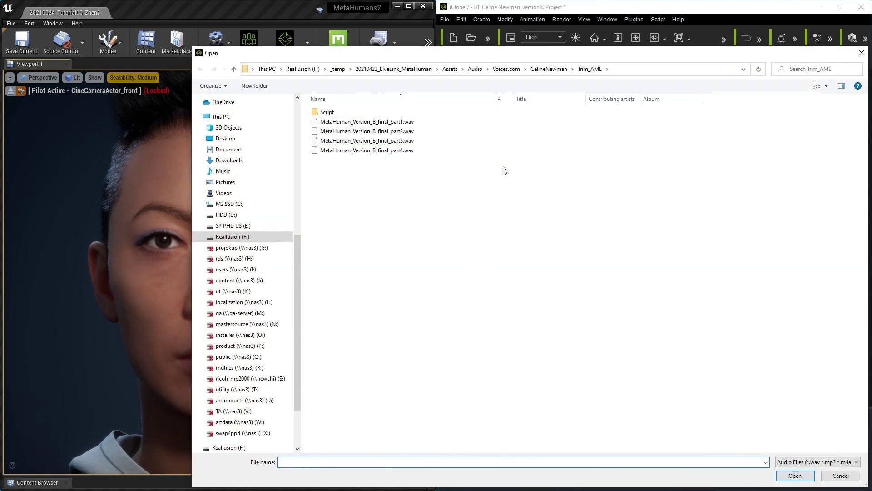
left_click(411, 141)
double_click(411, 140)
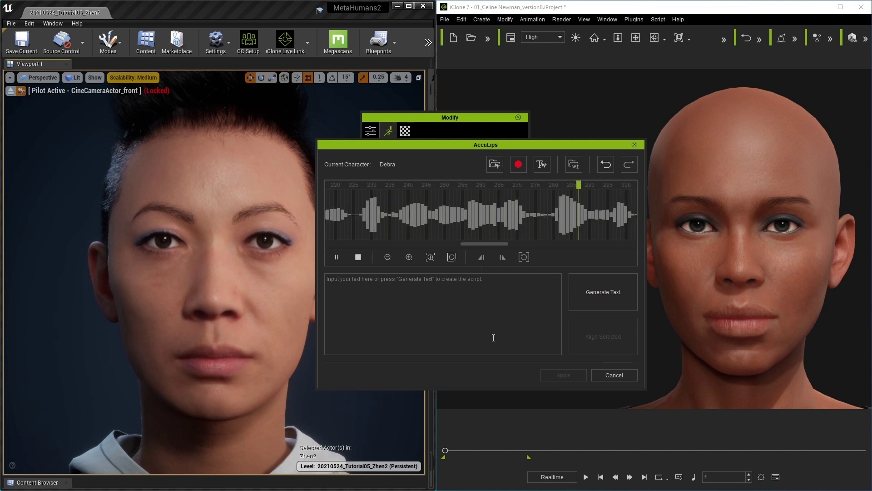
Generate the transcript, fix its ending to 'iphone tracking', then align and apply the visemes
left_click(629, 294)
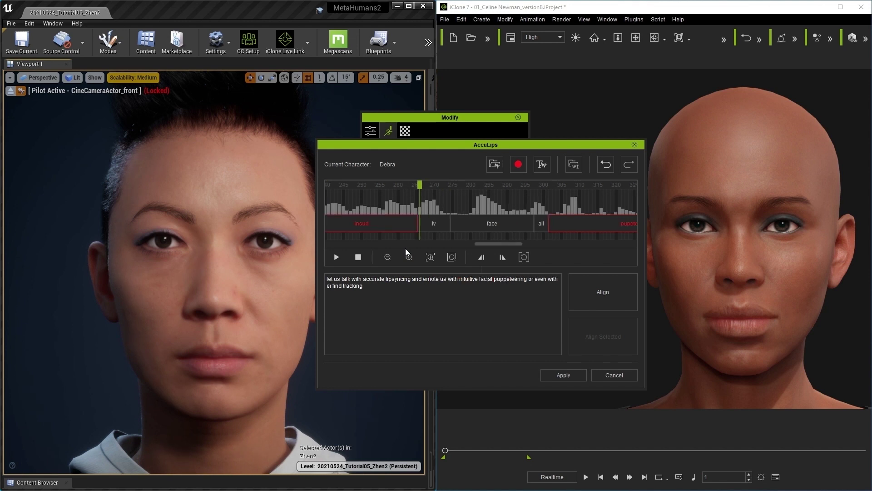
key("ctrl+shift+Right")
key("BackSpace")
key("BackSpace")
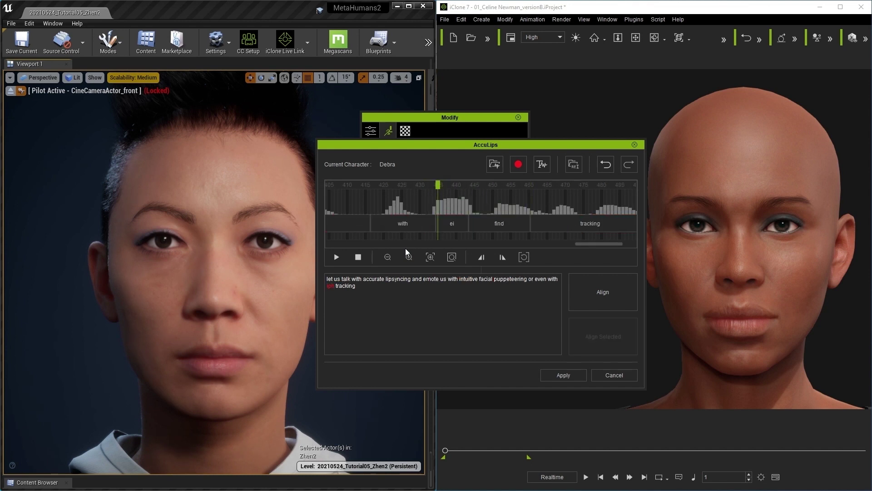
type("iphone")
left_click(633, 295)
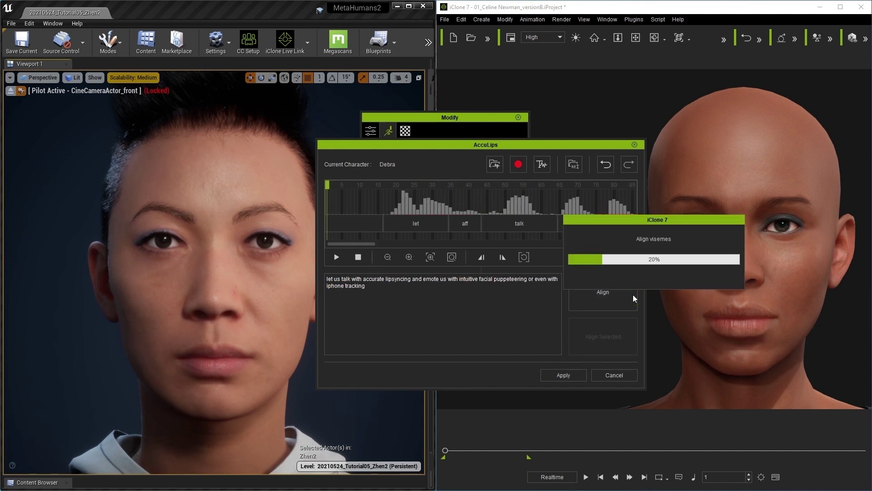
left_click(562, 375)
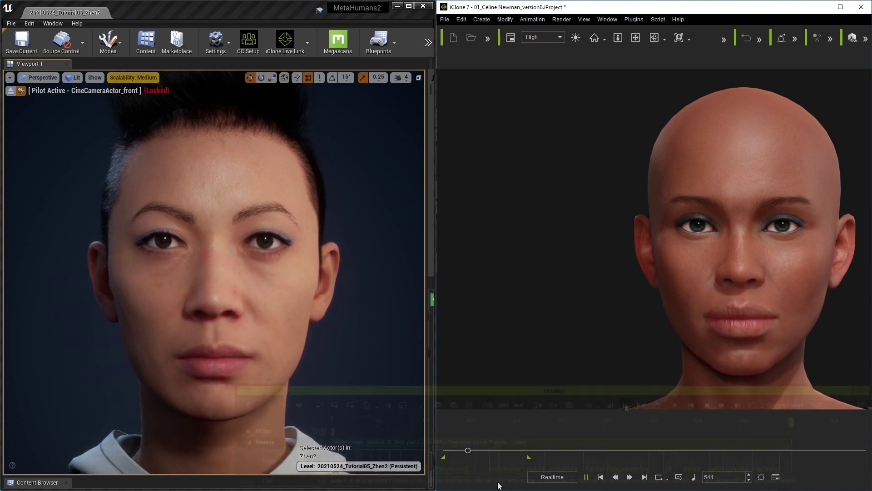
Apply the Type_Enunciating talking style preset to the viseme clip and play it
right_click(586, 441)
left_click(600, 433)
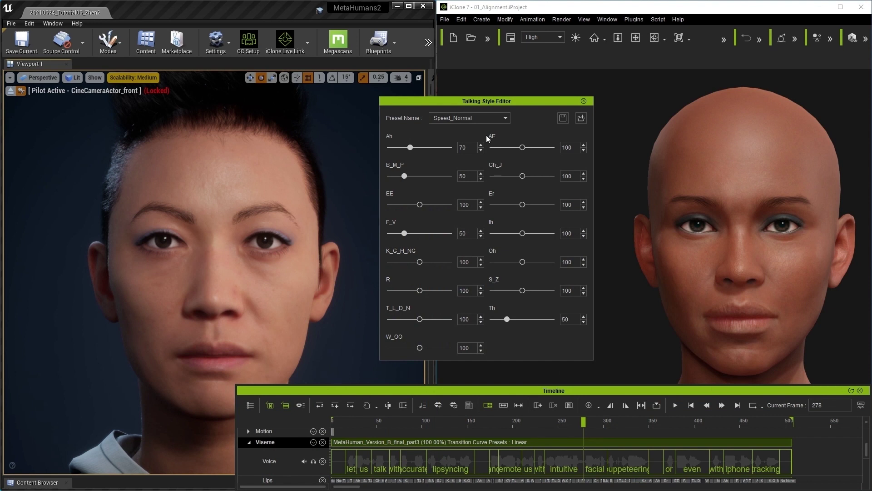
left_click(481, 117)
left_click(474, 188)
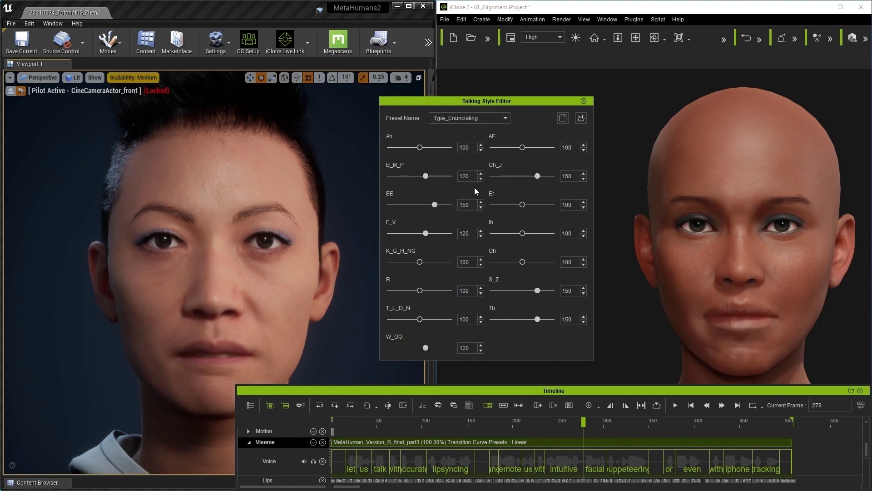
left_click(676, 405)
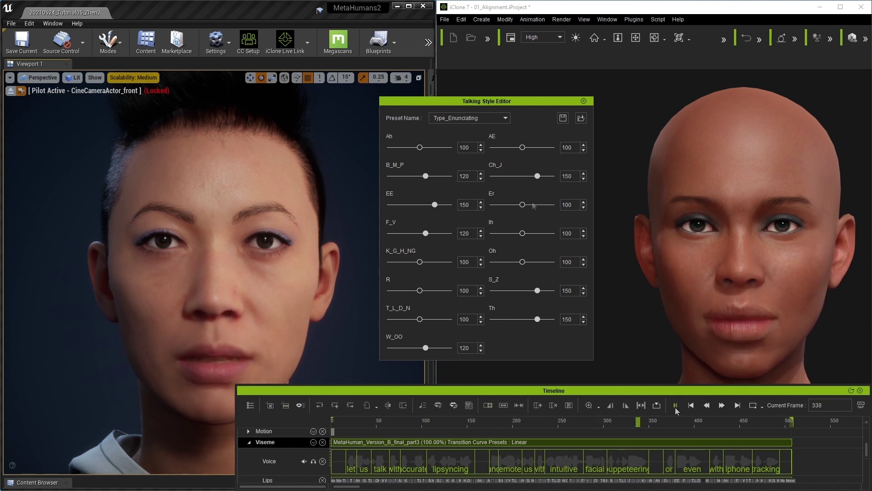
Switch to the Type_Mumbling preset and replay the lip-sync
left_click(484, 119)
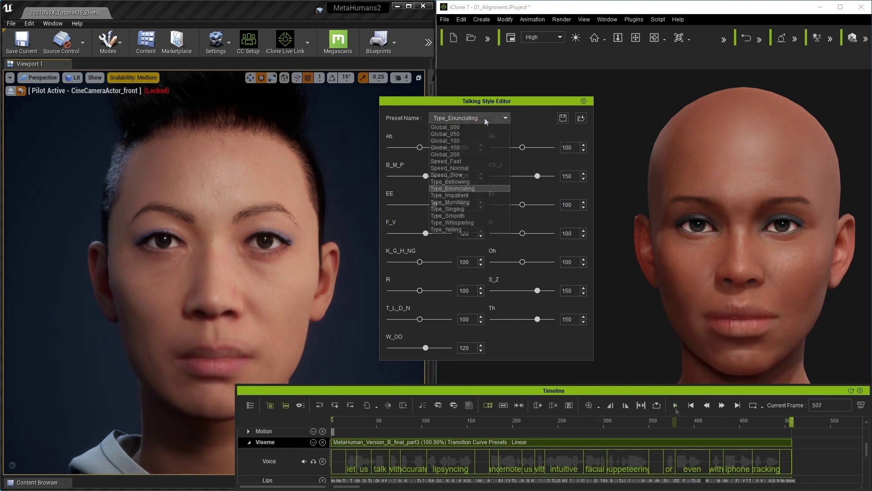
left_click(468, 201)
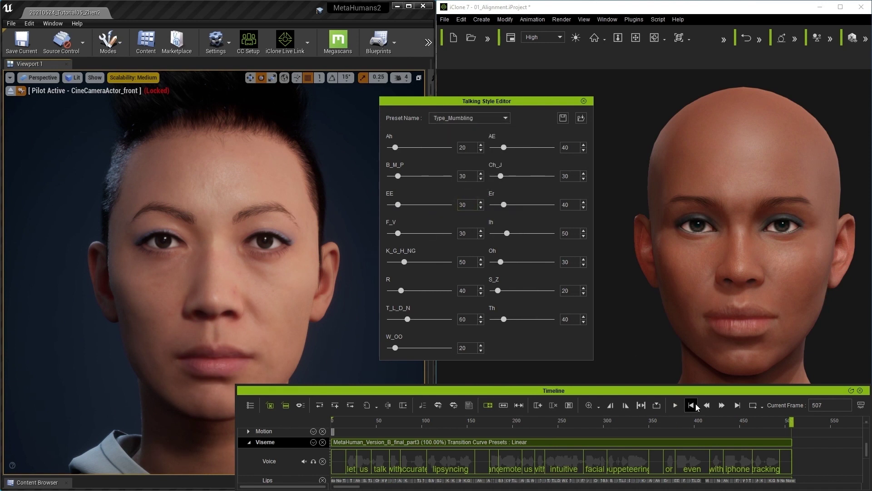
left_click(675, 406)
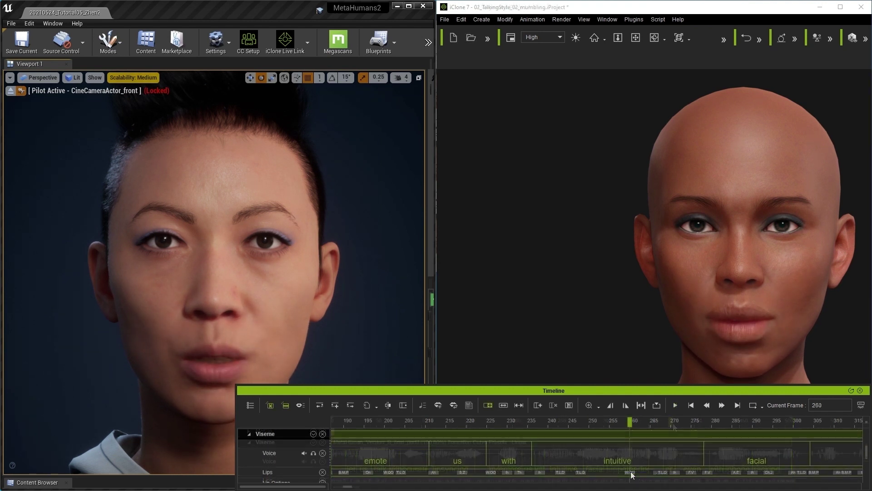
Open the Lips Editor on the Lips track and inspect the Ih key's strength
double_click(631, 471)
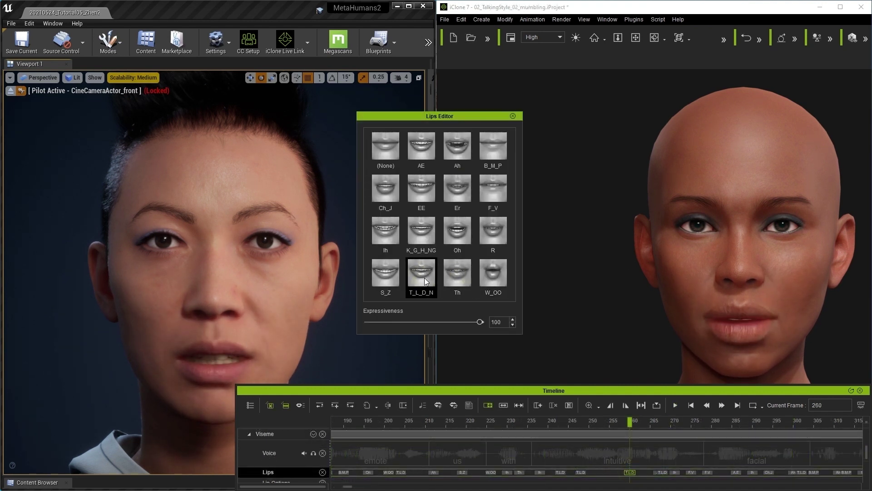
scroll(604, 461, "up", 1)
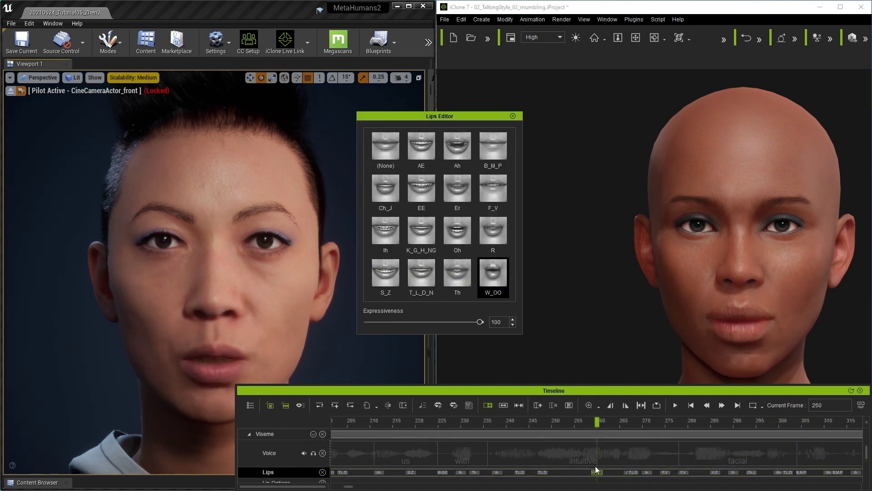
left_click(642, 472)
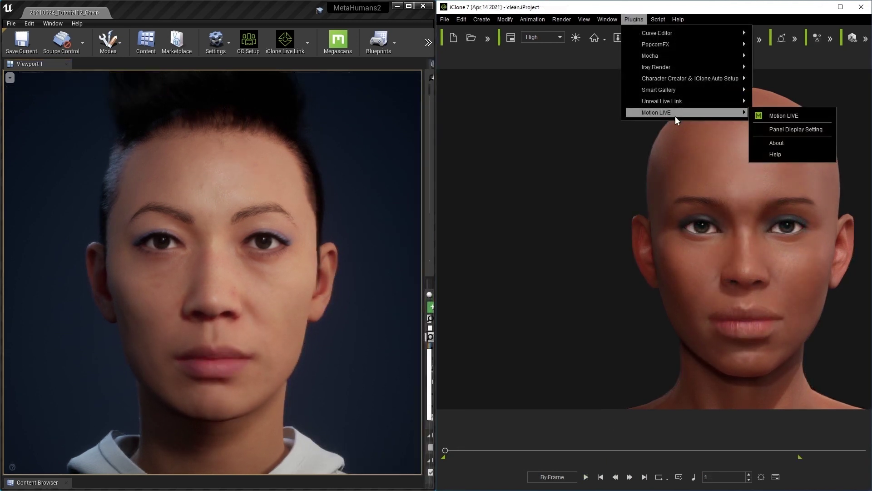
left_click(778, 117)
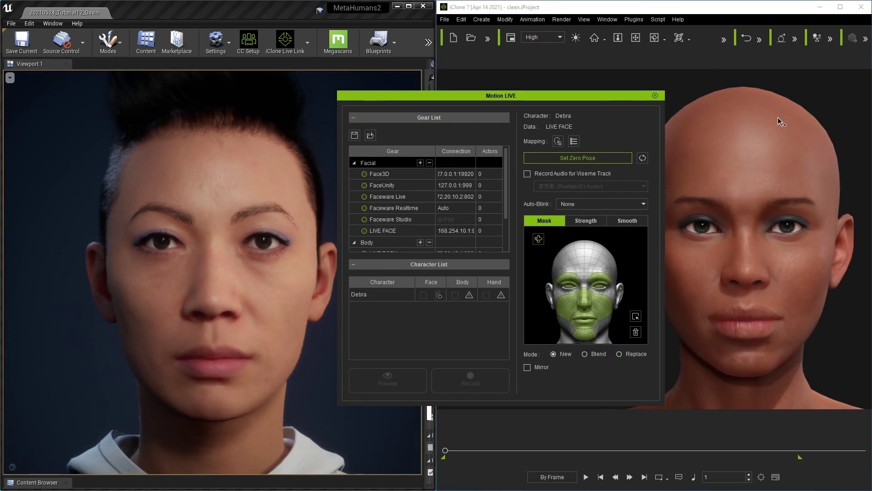
Enter the phone's IP for LIVE FACE, connect it, assign it to Debra's face, and preview
type("172")
double_click(454, 230)
left_click(365, 231)
left_click(439, 295)
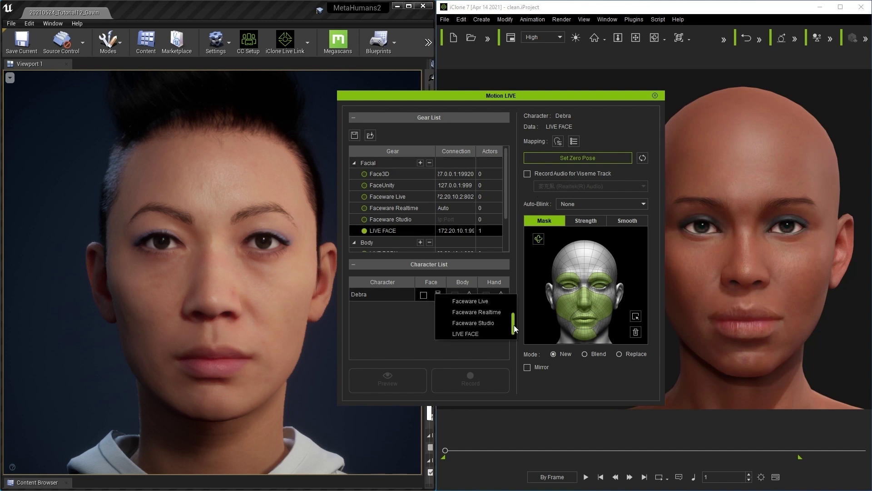
left_click(473, 334)
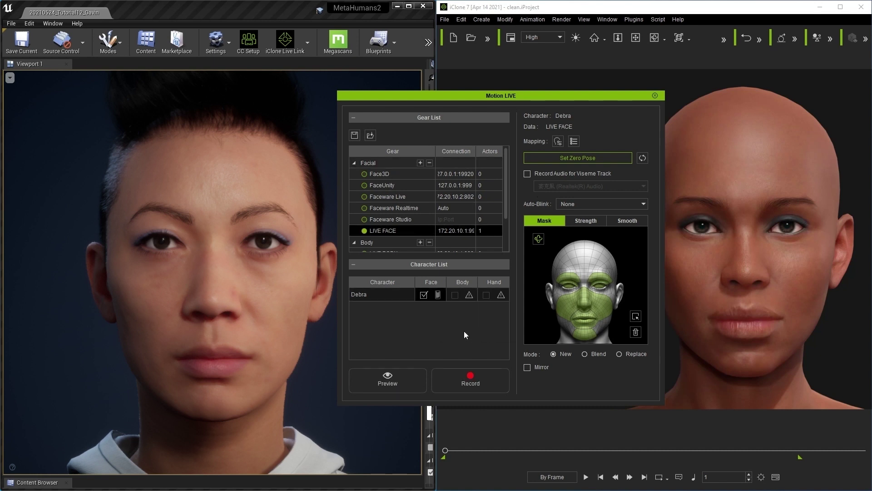
left_click(400, 377)
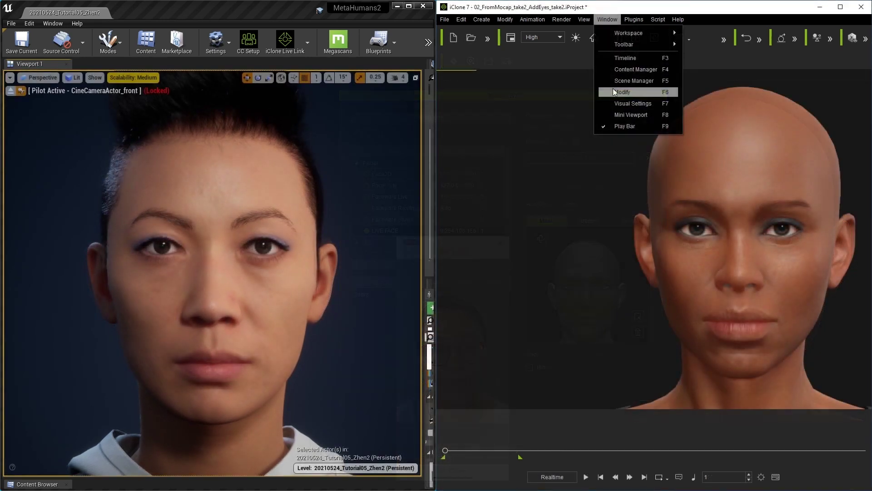
Puppeteer Debra's face with the 01D_ExPlus Eyes, then 01C Brows and 01E Mouth profiles
left_click(622, 92)
left_click_drag(523, 160, 526, 205)
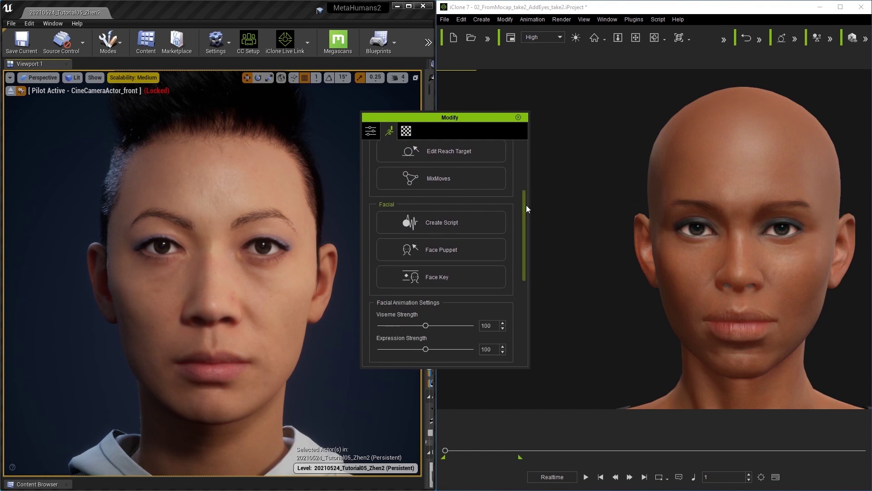
left_click(441, 249)
left_click(377, 220)
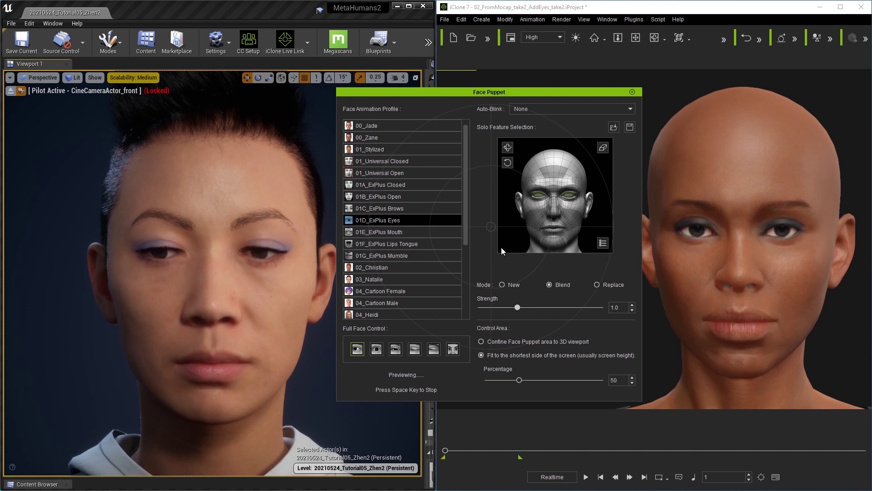
key("Up")
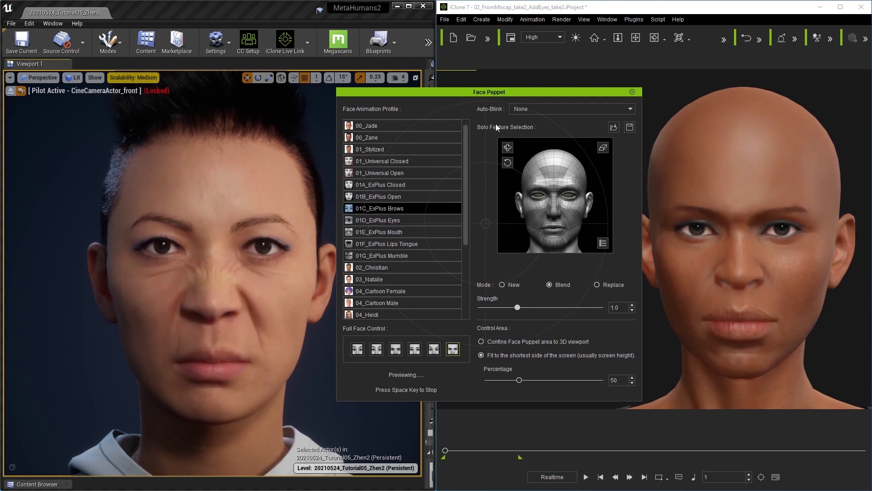
key("Down")
key("Down")
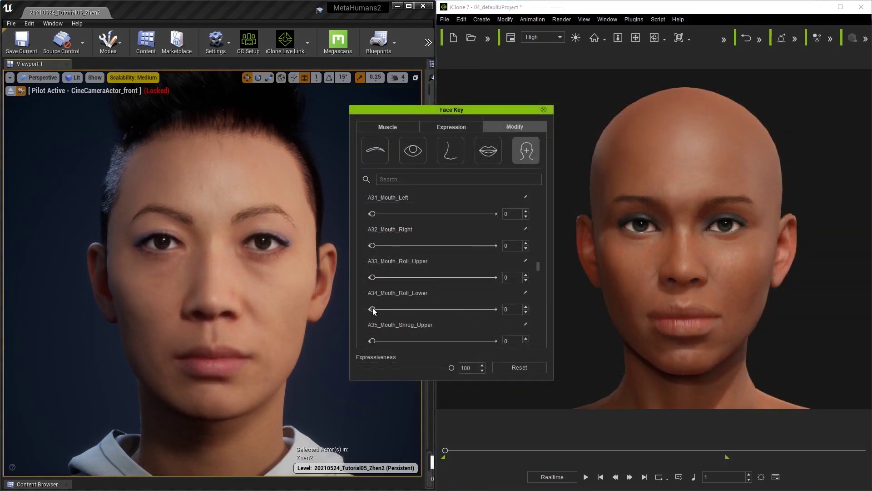
Drag A34_Mouth_Roll_Lower to 100 and set A35_Mouth_Shrug_Upper back to 0
left_click_drag(372, 309, 493, 310)
left_click_drag(398, 340, 367, 342)
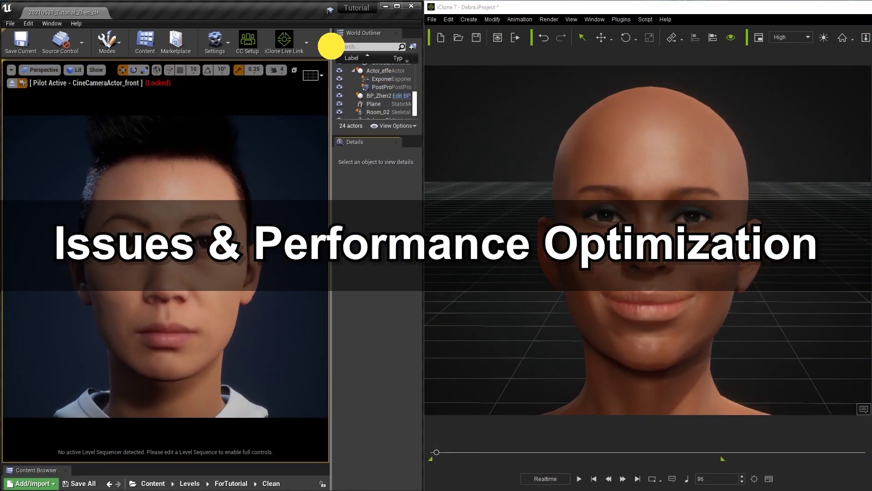
Start and stop a Play session, then open the BP_Zhen2 Blueprint for editing
left_click(330, 43)
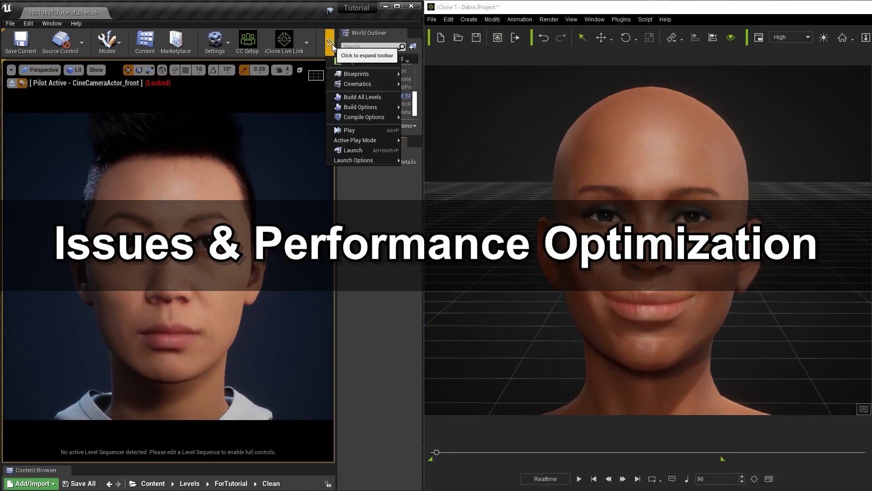
left_click(388, 131)
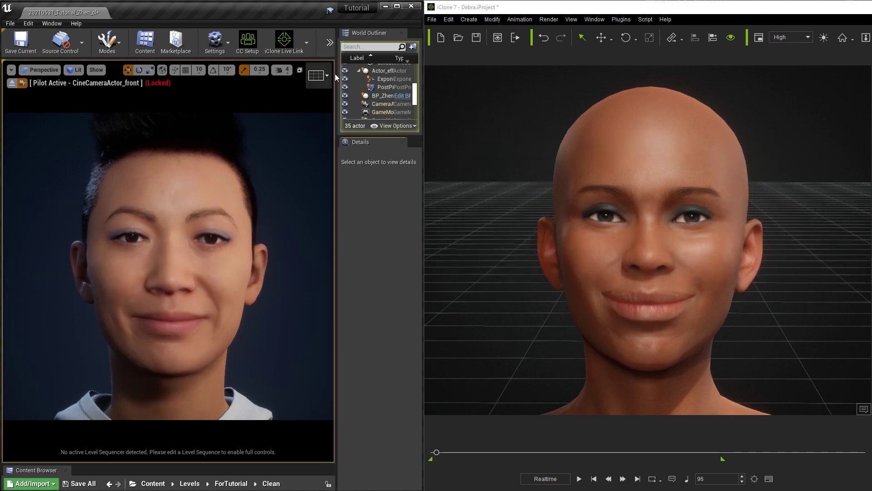
left_click(330, 42)
left_click(355, 158)
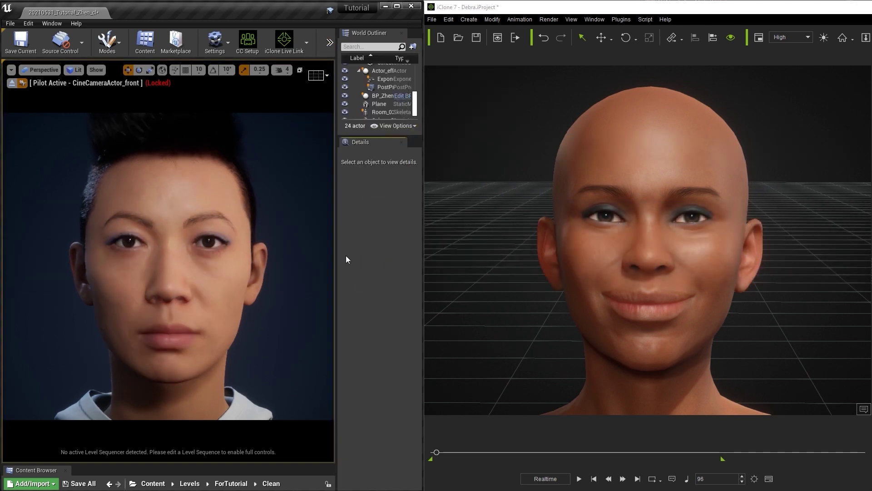
left_click(399, 96)
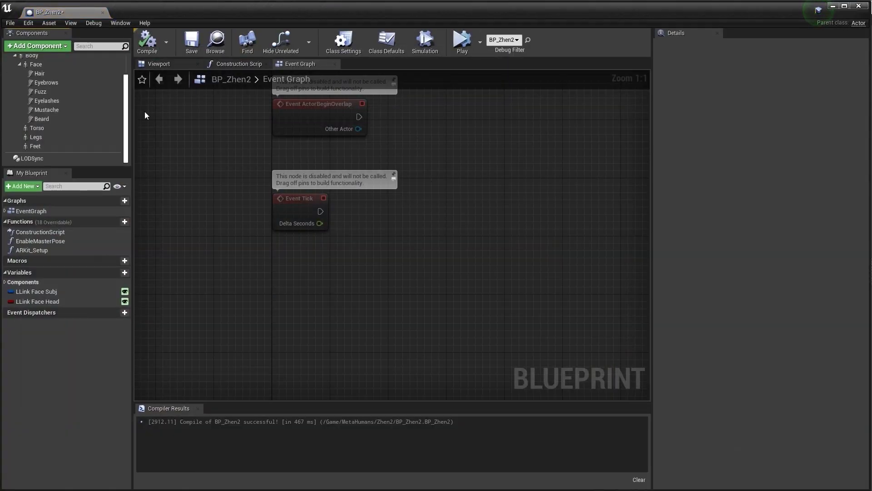
Add a Live Link Skeletal Animation component to BP_Zhen2
left_click(50, 46)
type("live")
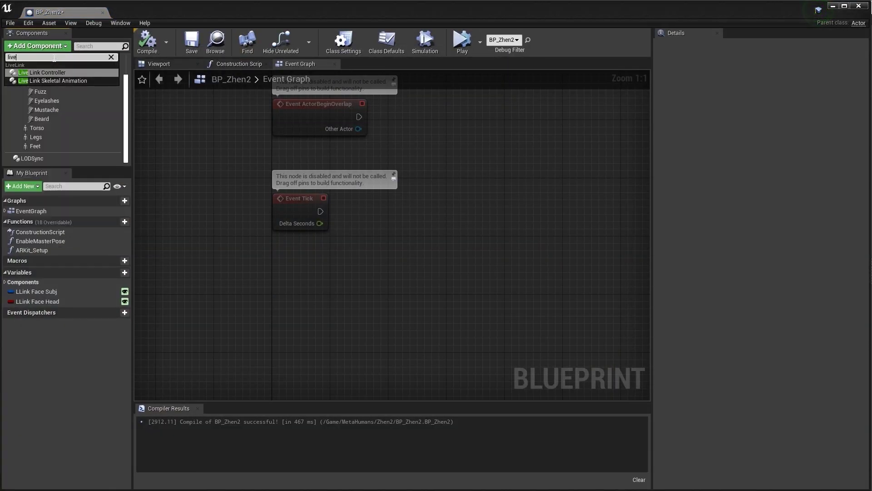
left_click(64, 80)
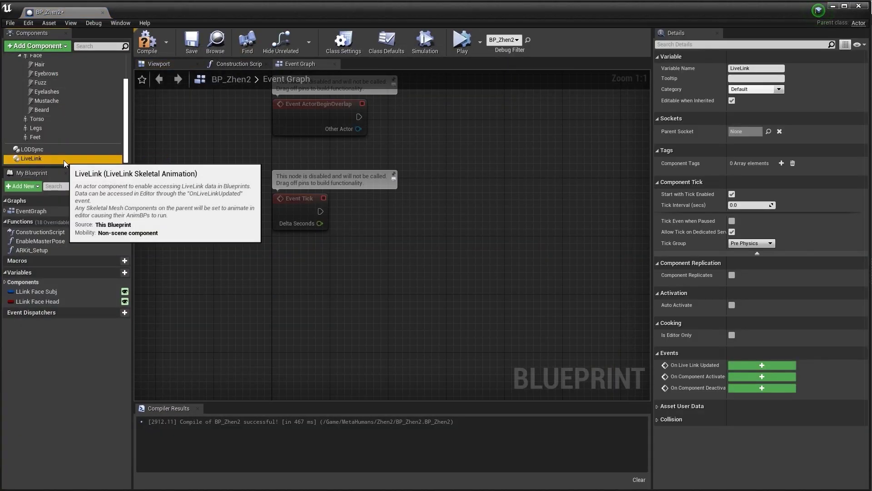
Make On Live Link Updated call ARKit_Setup, compile, save, and show the frame-rate readout
left_click(761, 365)
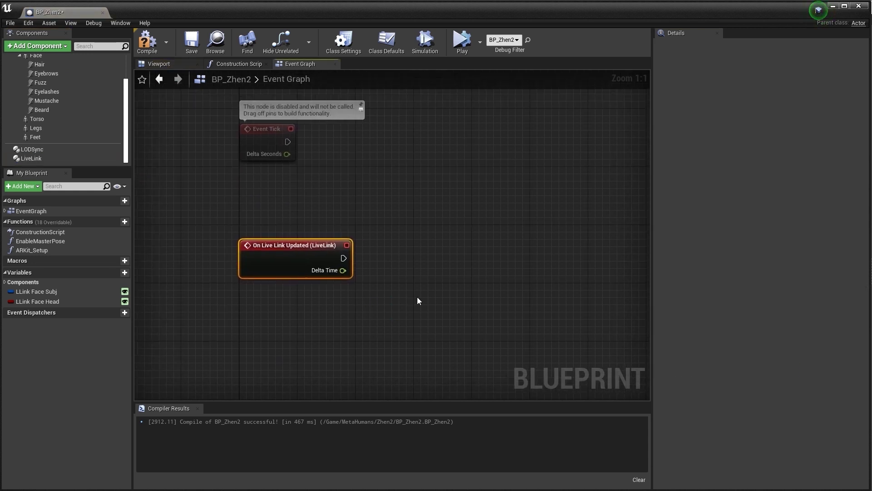
left_click_drag(32, 250, 314, 246)
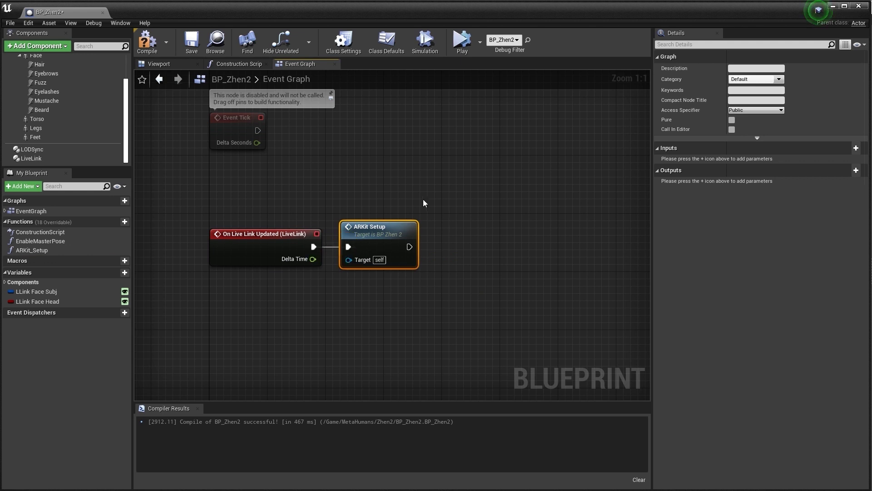
left_click(424, 203)
left_click(192, 41)
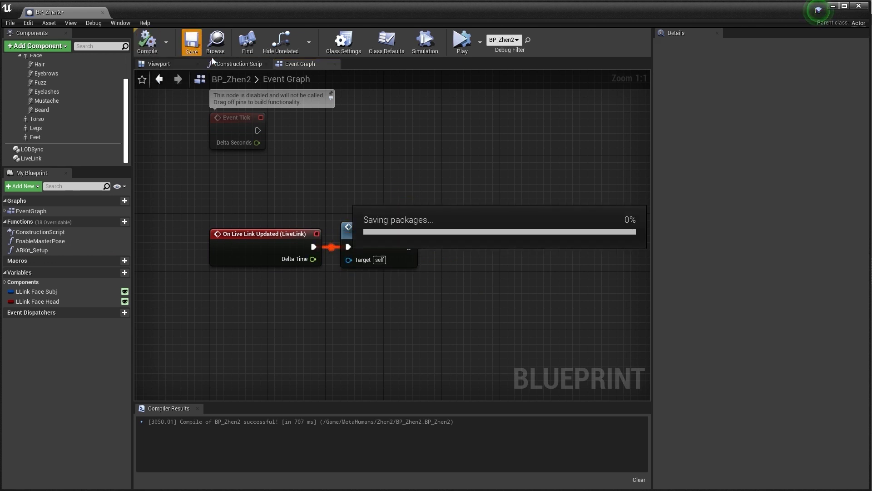
left_click(455, 162)
left_click(833, 6)
key("ctrl+f")
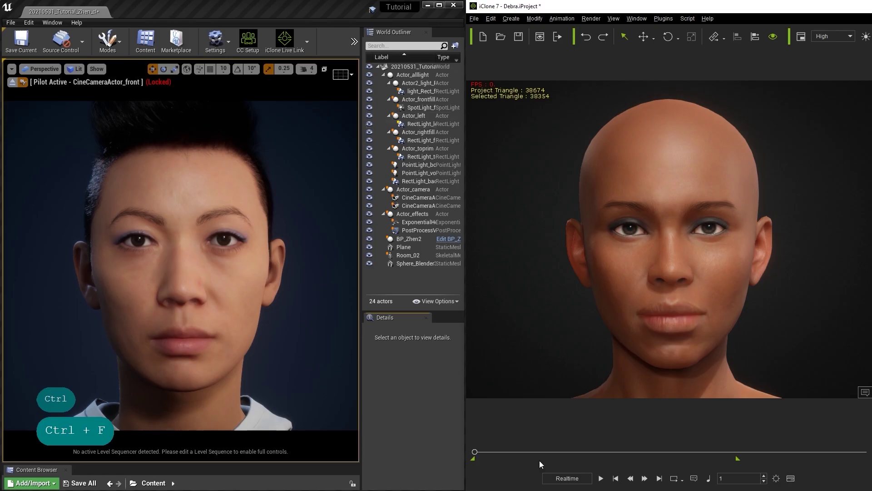
Play the animation, then set the left eye blink to -50 and then fully closed
left_click(601, 479)
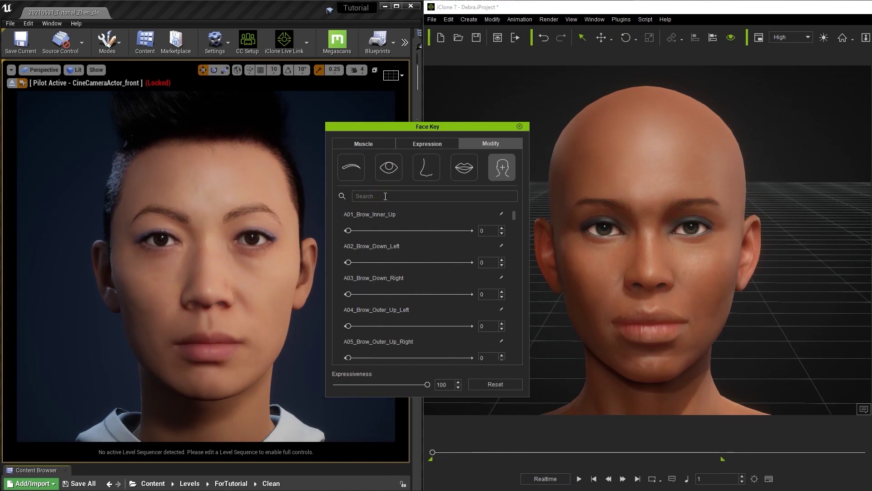
type("link")
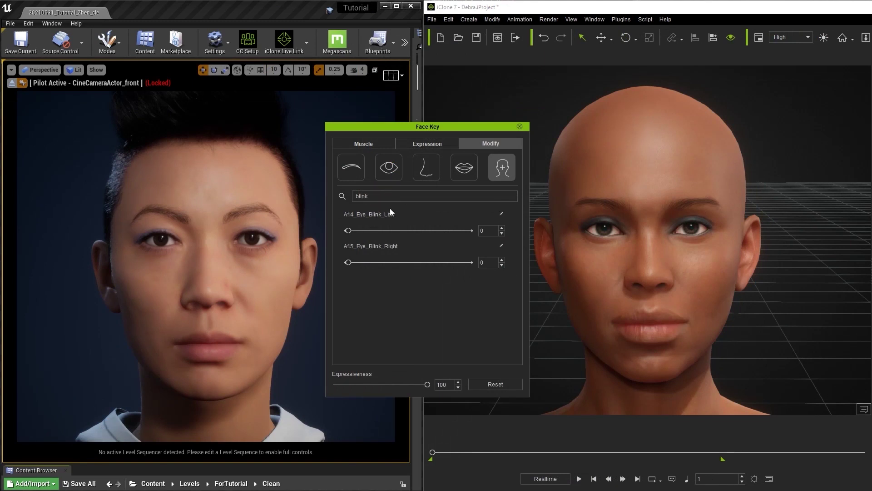
left_click_drag(347, 231, 307, 265)
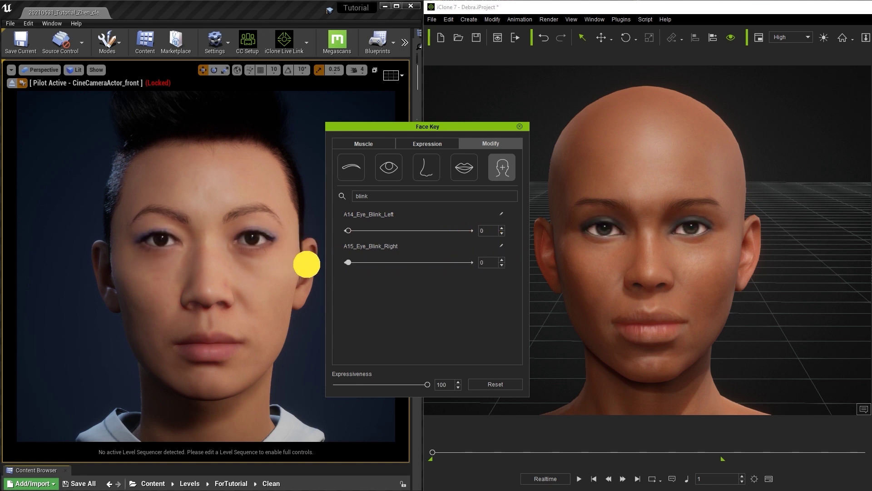
type("-")
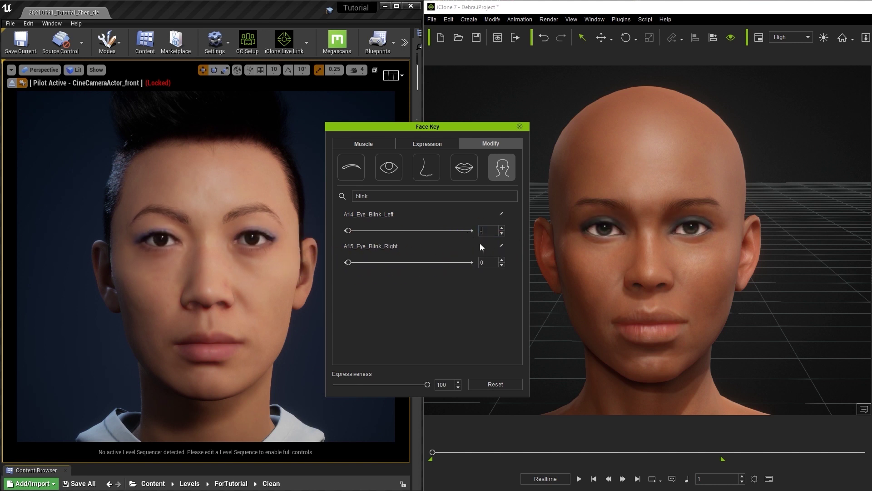
type("50")
key("Return")
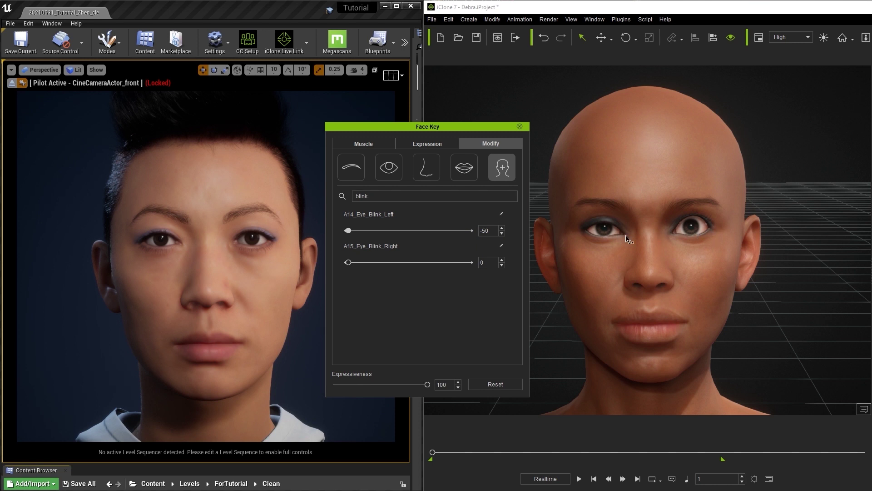
mouse_move(350, 233)
left_mouse_down()
mouse_move(451, 235)
mouse_move(354, 223)
left_mouse_up()
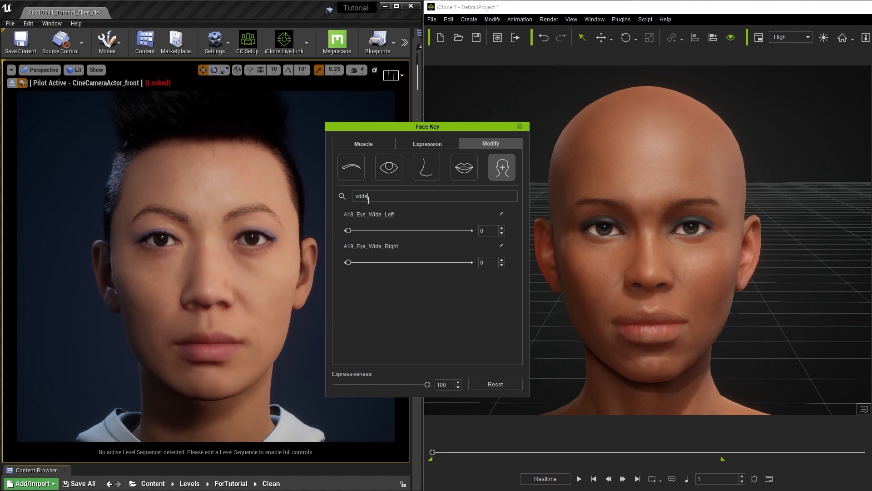
Widen the left eye fully, reset it to 0, open the jaw fully, and stick the tongue out
left_click_drag(345, 231, 554, 228)
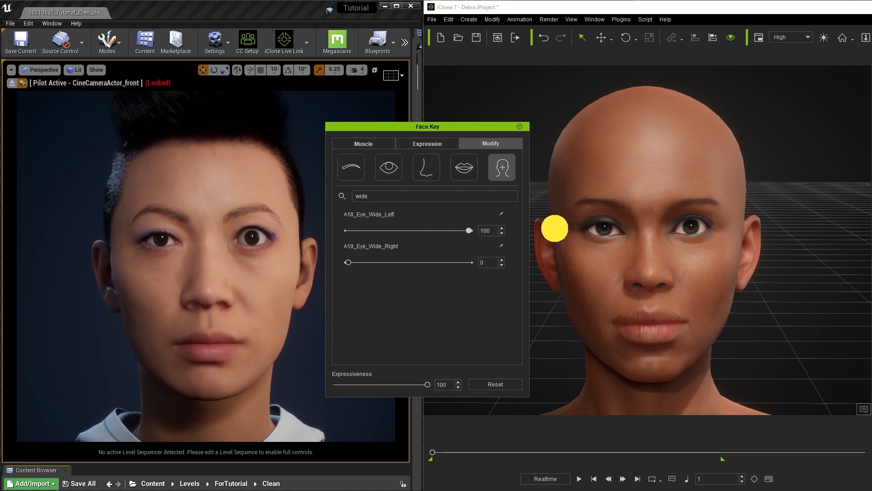
left_click_drag(402, 225, 302, 233)
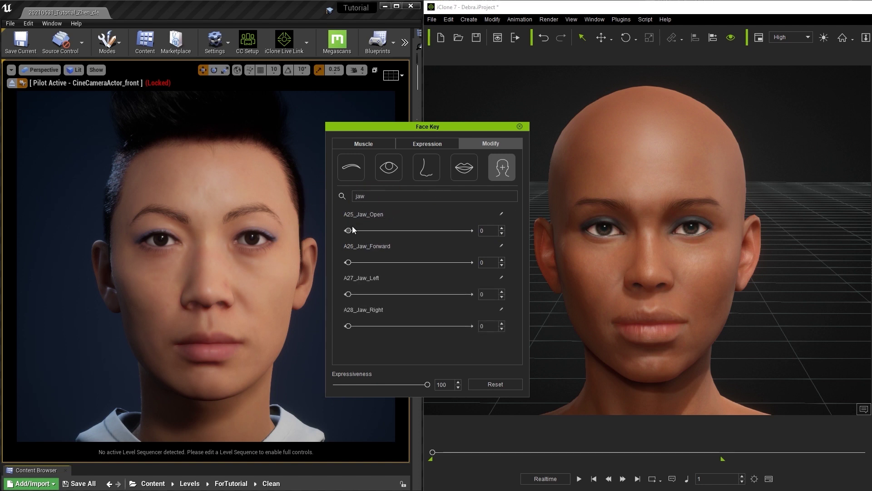
left_click_drag(353, 229, 480, 228)
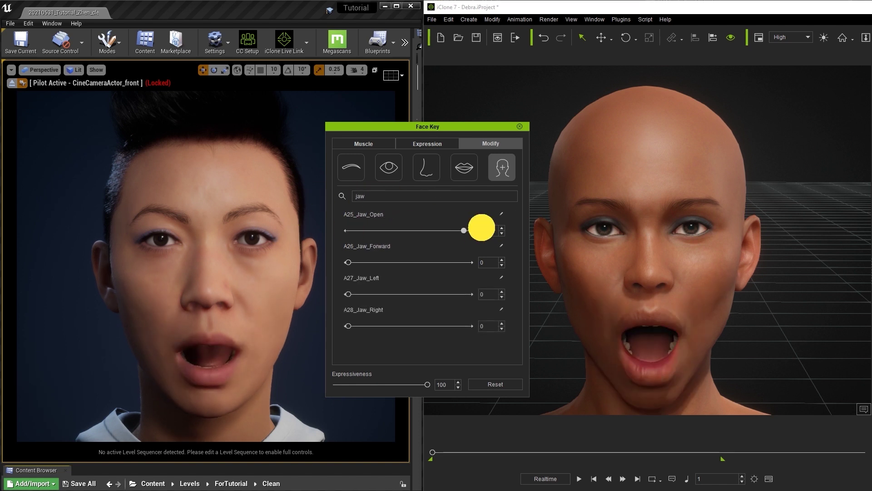
left_click(381, 197)
type("tong")
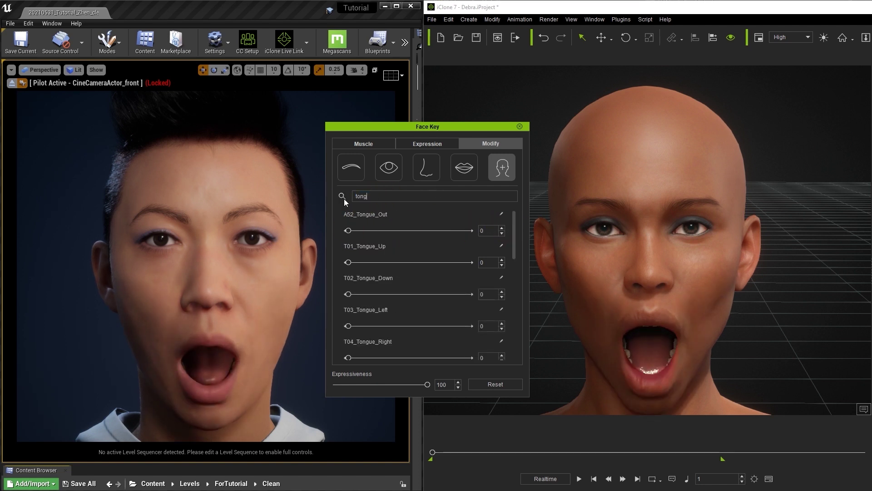
left_click_drag(367, 229, 525, 230)
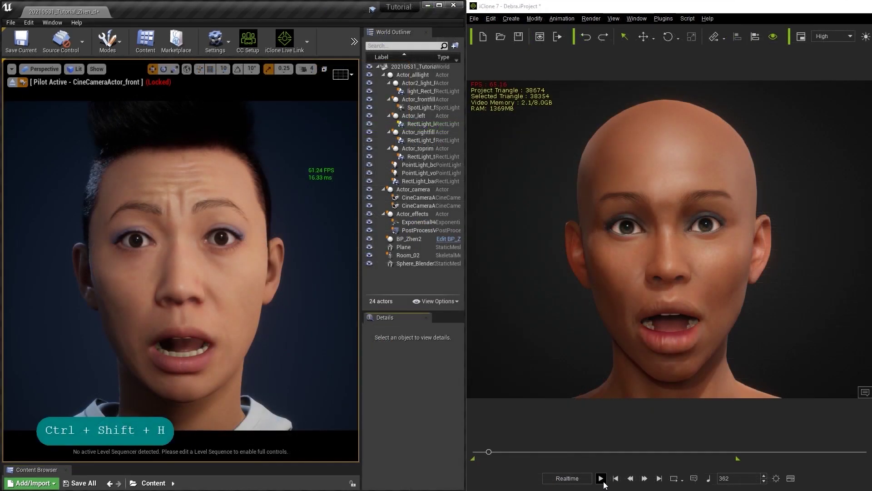
Play the facial animation in iClone, then stop it once the MetaHuman has followed in sync
left_click(601, 479)
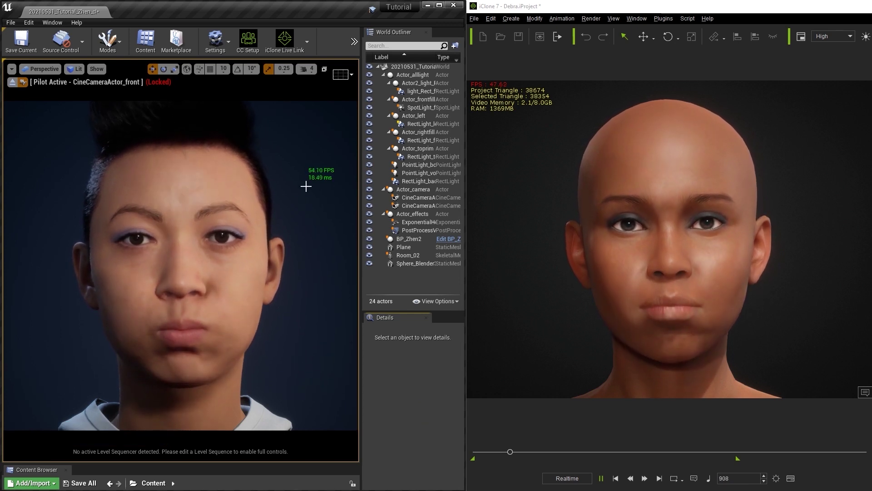
left_click(600, 479)
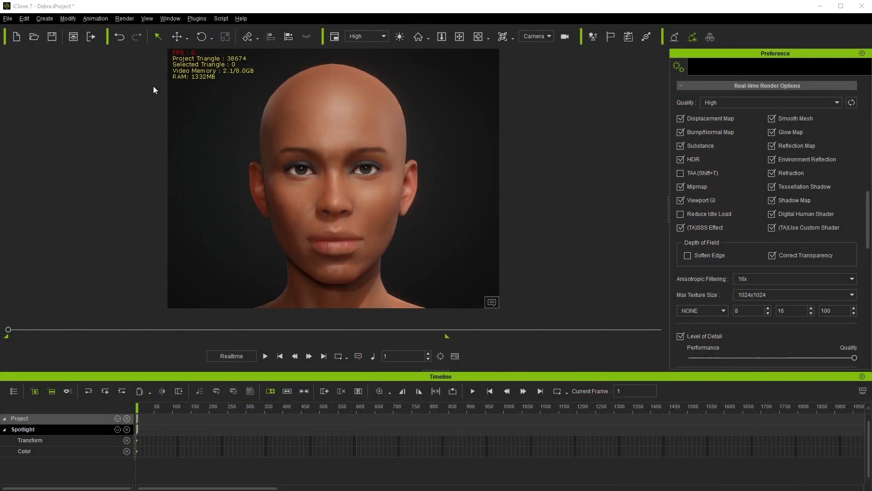
Stop playback at frame 546, switch render quality to Quick Mode, and replay from the start
left_click(265, 356)
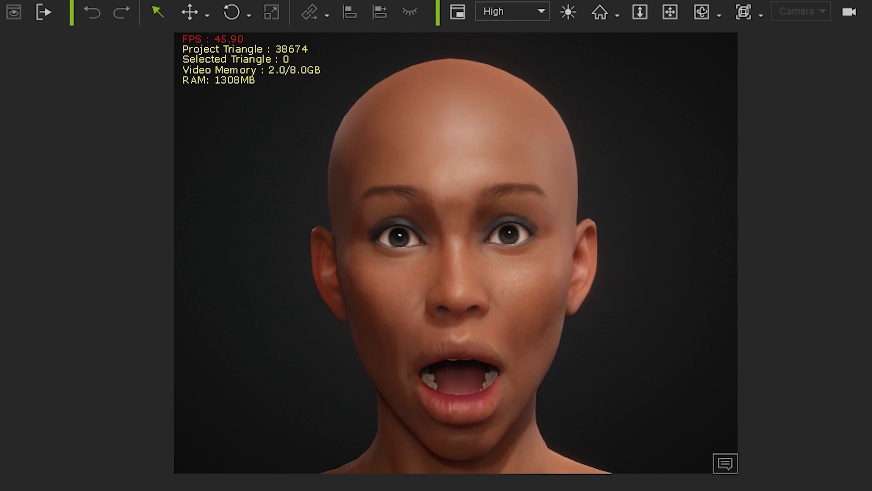
left_click(265, 355)
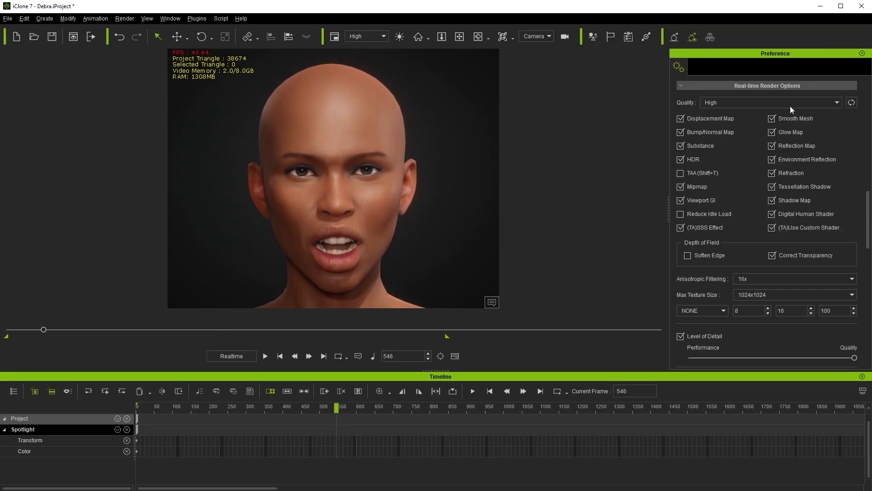
left_click(790, 105)
left_click(721, 124)
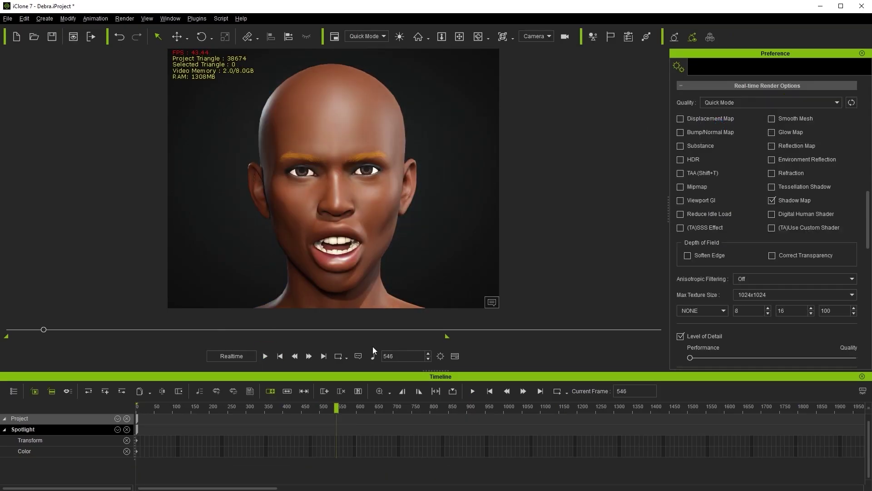
left_click(280, 356)
left_click(265, 355)
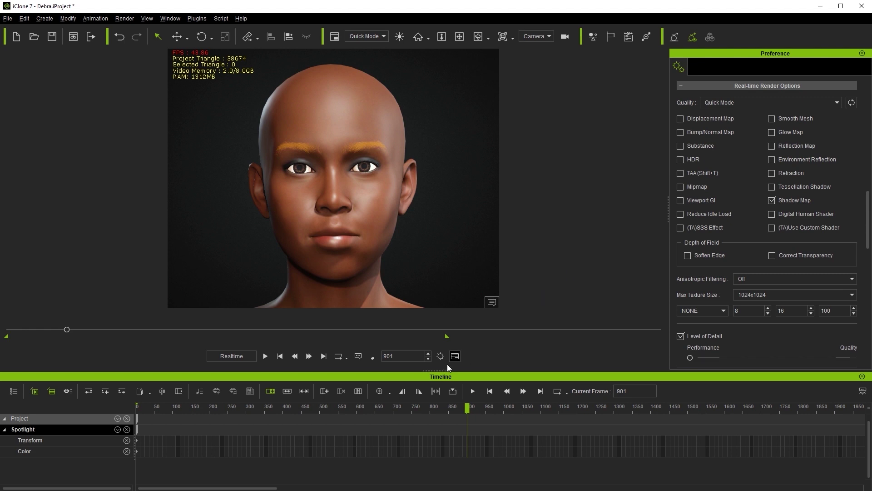
Hide the timeline and play the Quick Mode animation again from the first frame
left_click(862, 376)
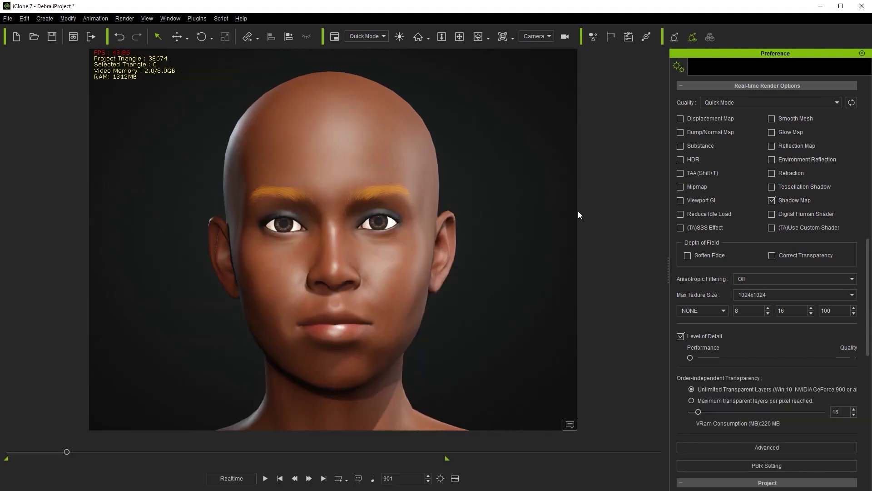
left_click(281, 478)
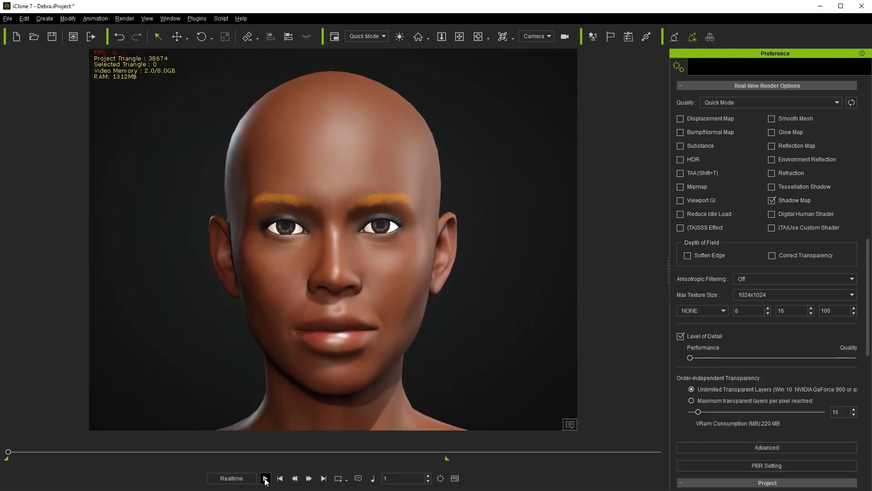
left_click(266, 479)
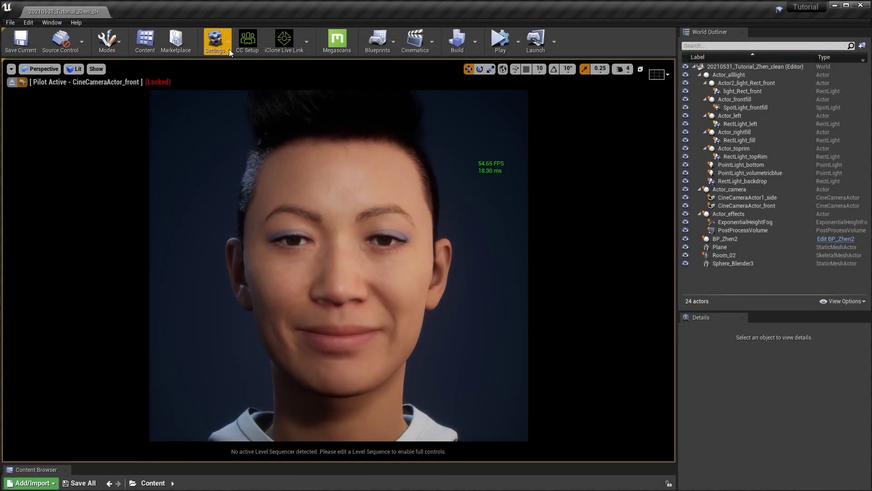
Set Engine Scalability quality to High and check the viewport display options
left_click(229, 49)
mouse_move(280, 170)
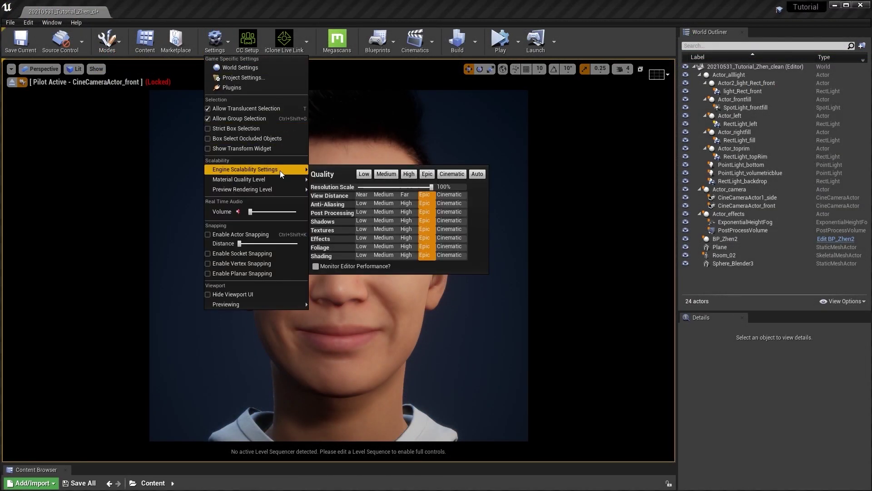
left_click(409, 174)
left_click(581, 38)
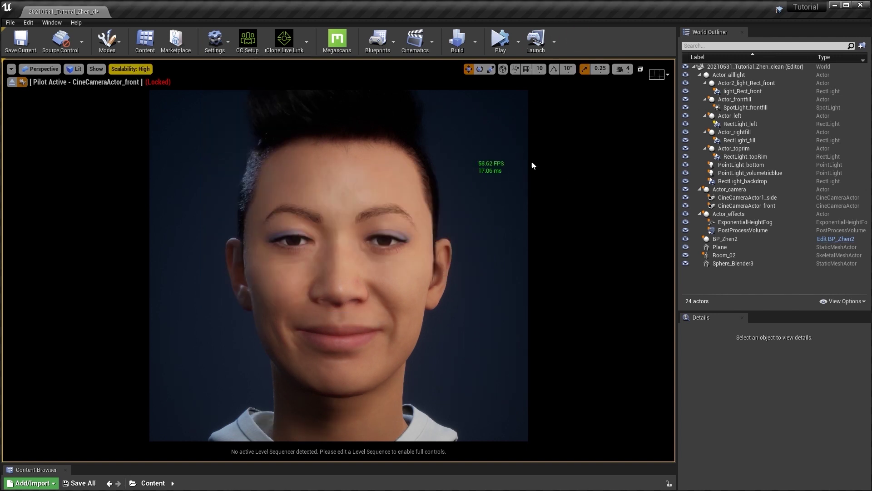
left_click(11, 68)
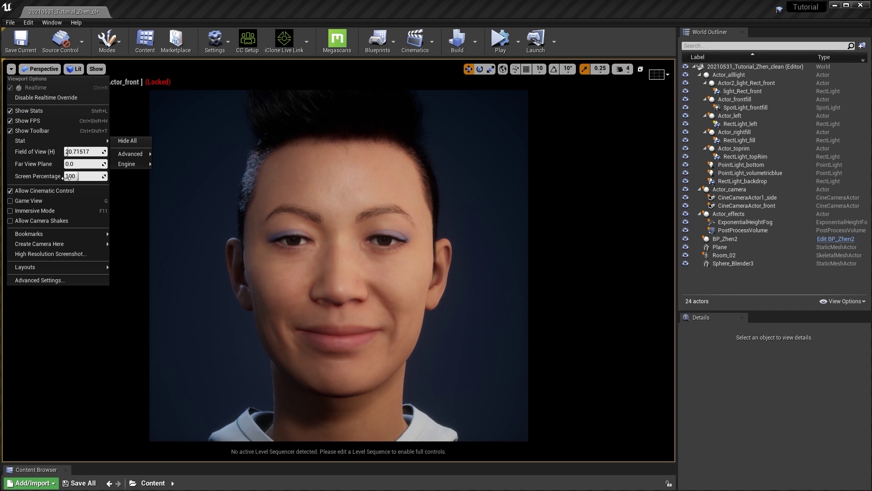
left_click(479, 7)
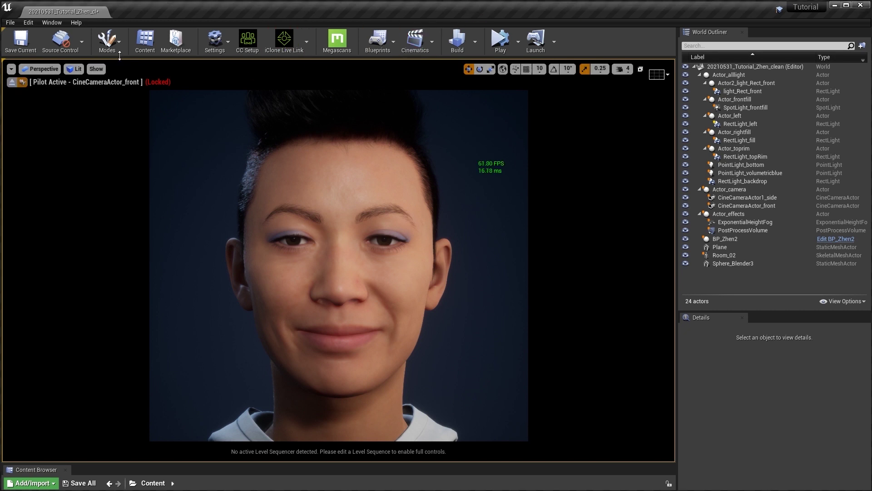
Open Editor Preferences and move its window slightly left
left_click(28, 23)
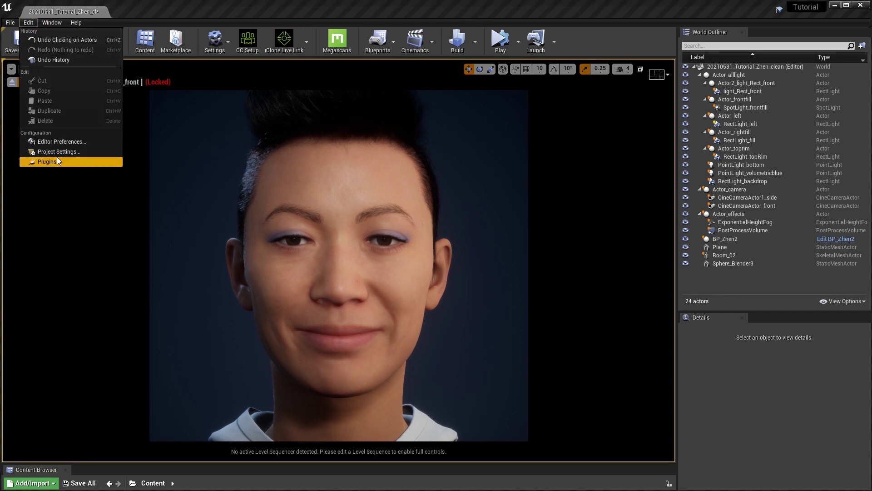
left_click(66, 142)
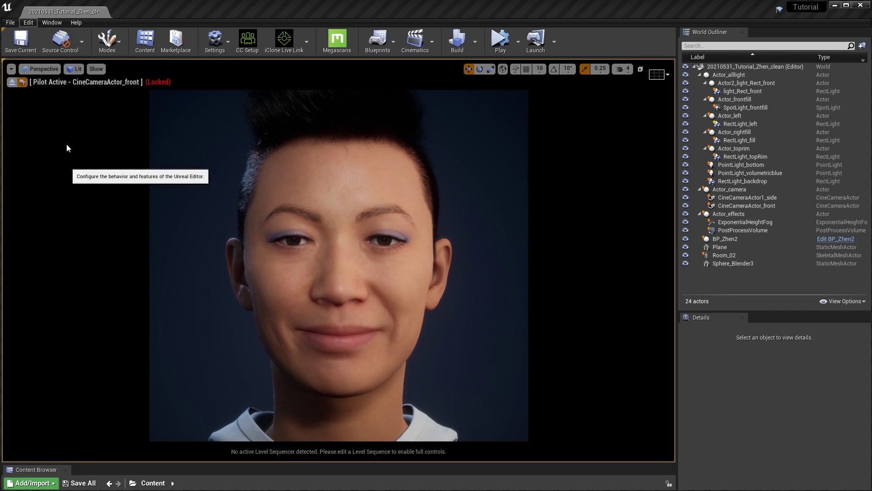
left_click_drag(408, 58, 361, 53)
Search the Editor Preferences for 'cpu' to find Use Less CPU when in Background
left_click(331, 71)
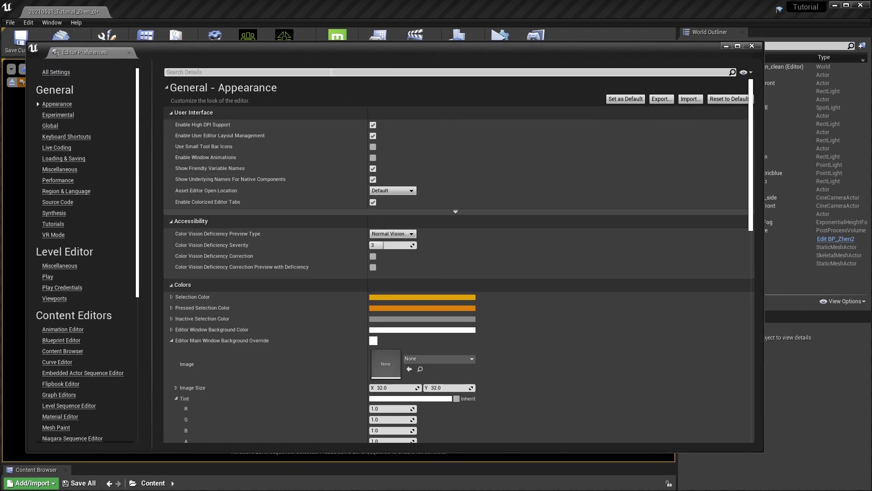
type("cpu")
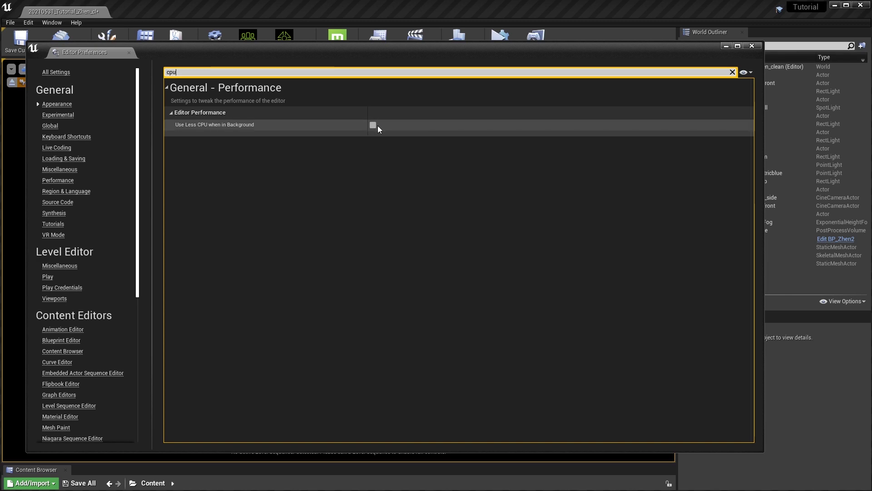